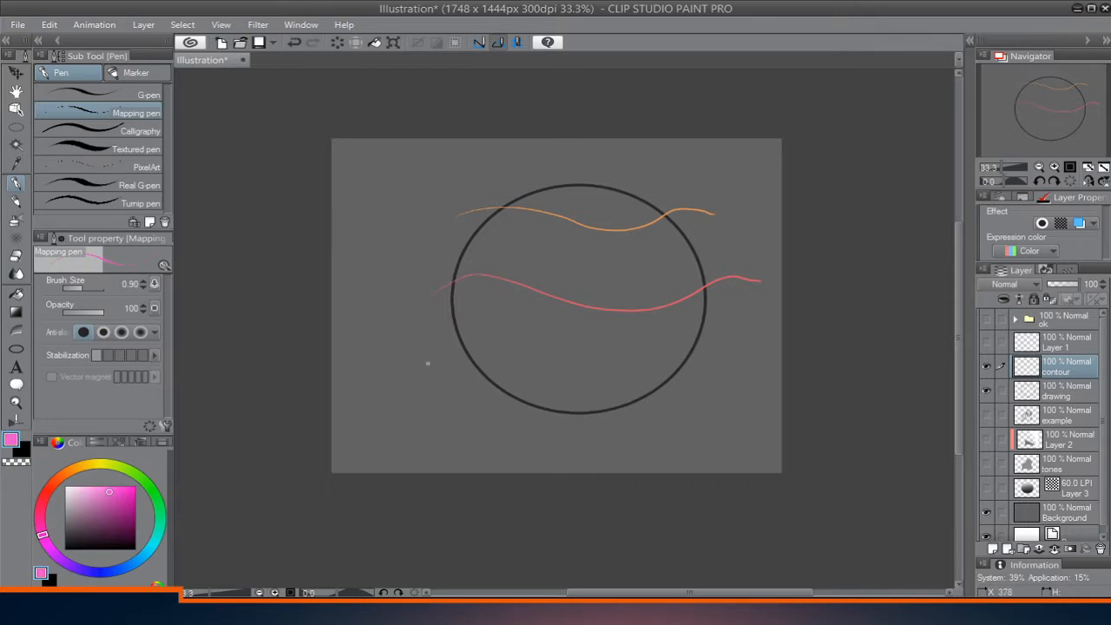
# Draw a pink wavy line across the lower part of the circle with the Mapping pen.
pyautogui.moveTo(427, 363)
pyautogui.mouseDown()
pyautogui.moveTo(460, 351)
pyautogui.moveTo(622, 390)
pyautogui.moveTo(723, 370)
pyautogui.moveTo(753, 376)
pyautogui.mouseUp()
pyautogui.hotkey('ctrl', 'z')
pyautogui.moveTo(445, 374)
pyautogui.mouseDown()
pyautogui.moveTo(657, 375)
pyautogui.moveTo(776, 361)
pyautogui.mouseUp()
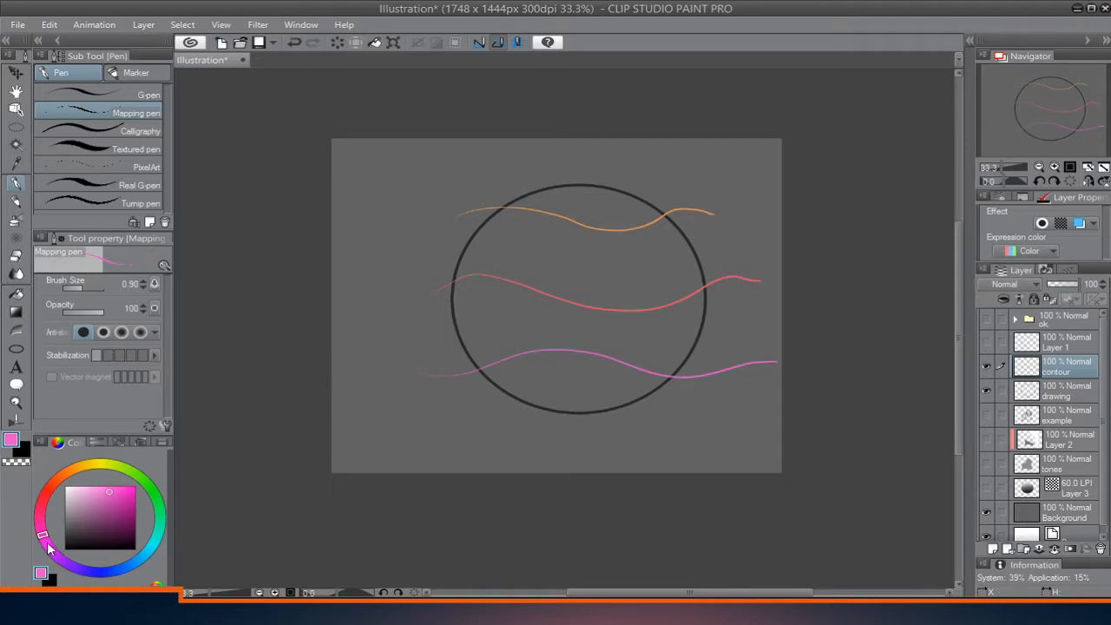
# Change the pen color to purple and draw a short wavy line across the bottom of the circle.
pyautogui.moveTo(49, 545); pyautogui.dragTo(72, 567)
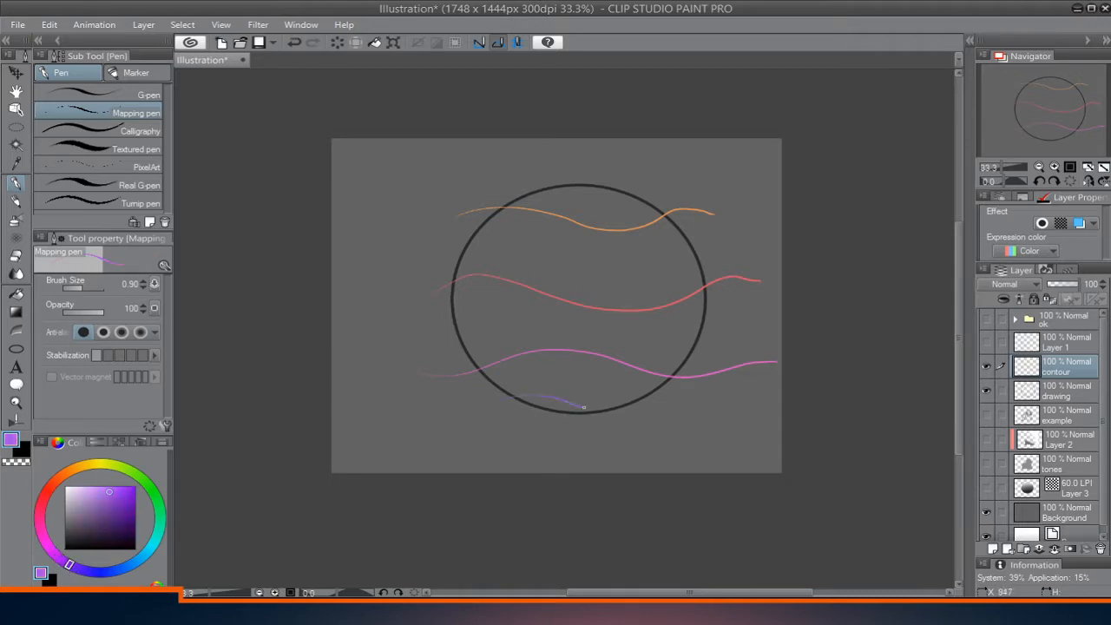
pyautogui.hotkey('ctrl', 'z')
pyautogui.moveTo(503, 405); pyautogui.dragTo(573, 391)
pyautogui.hotkey('ctrl', 'z')
# Fill every band between the colored lines inside the circle with the Contour line paint tool's Normal paint.
pyautogui.press('g')
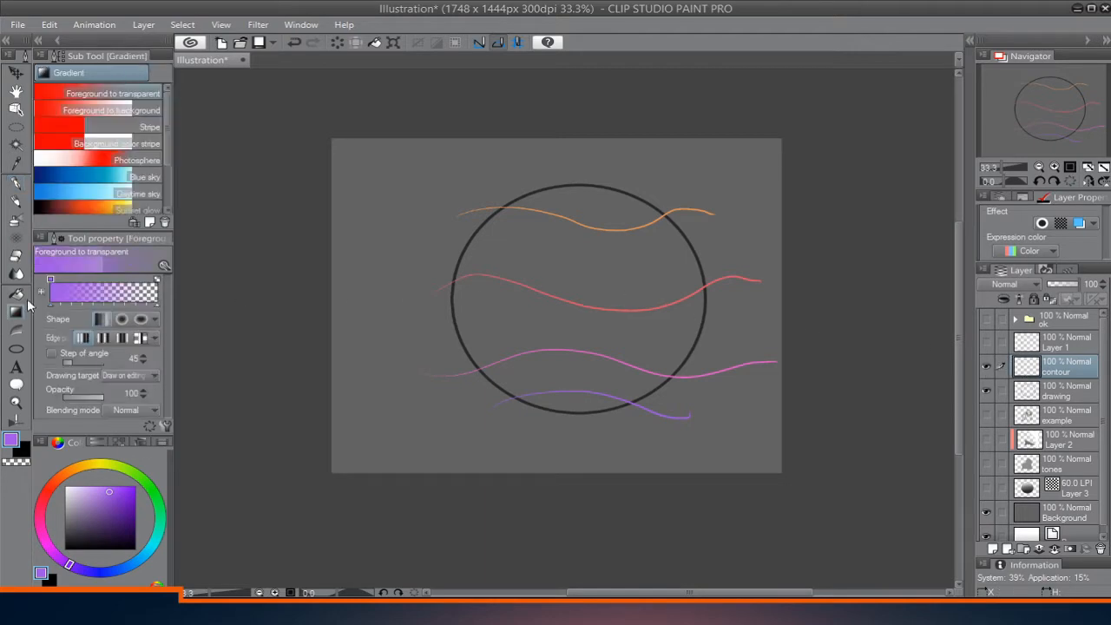
pyautogui.click(17, 330)
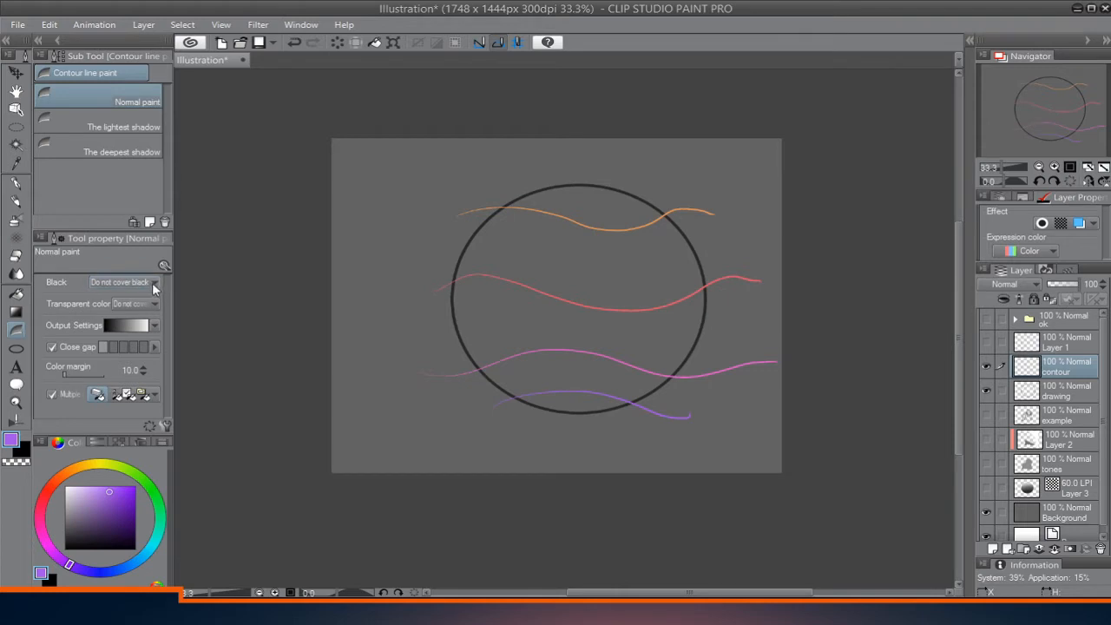
pyautogui.click(614, 204)
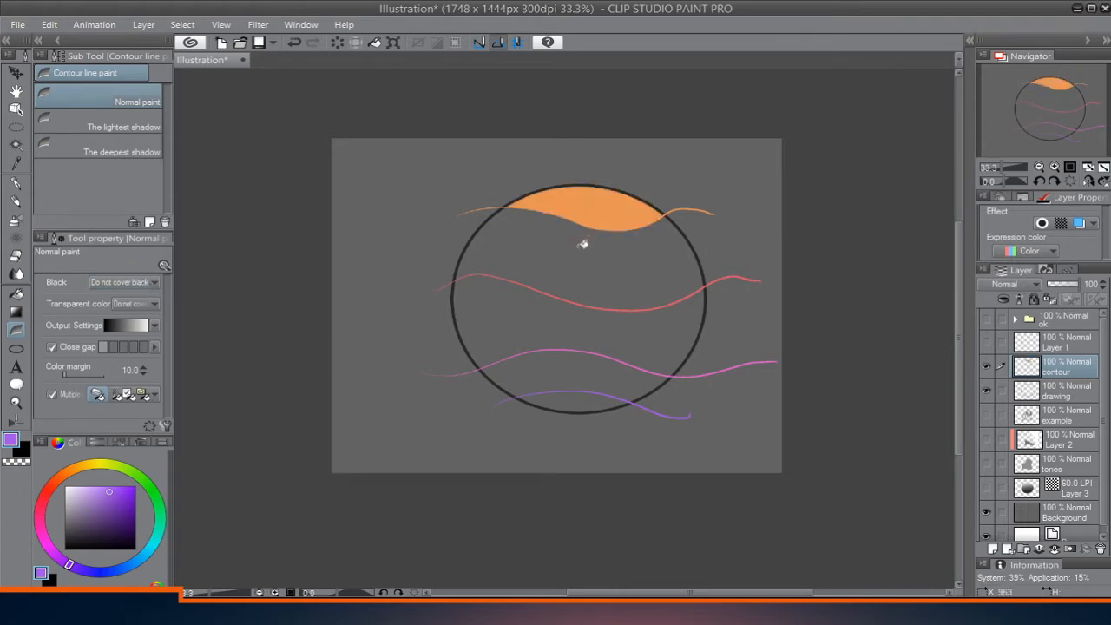
pyautogui.click(583, 245)
pyautogui.click(573, 319)
pyautogui.click(587, 372)
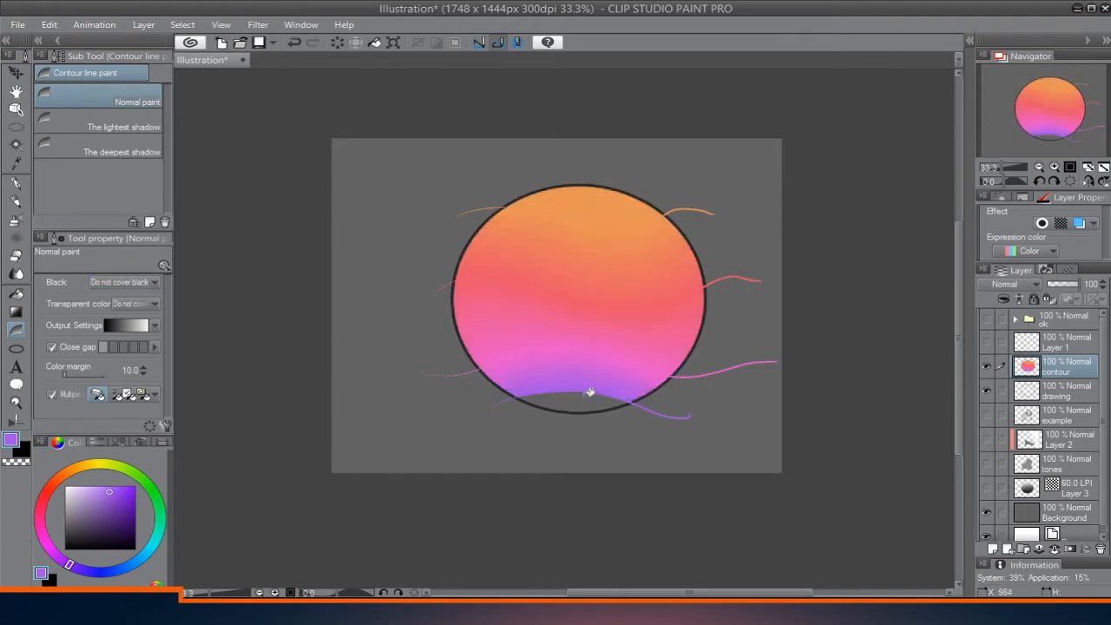
pyautogui.click(593, 398)
# Set Contour line paint to replace black, and recolor the circle's black outline along the top, upper right and left side.
pyautogui.hotkey('ctrl', 'space')
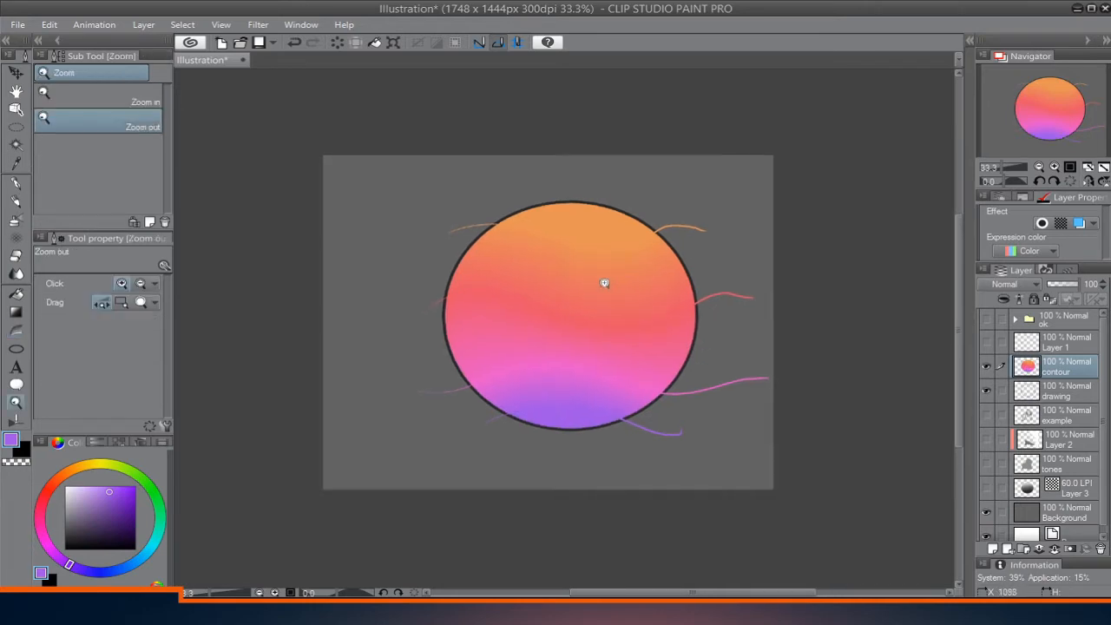
pyautogui.click(600, 286)
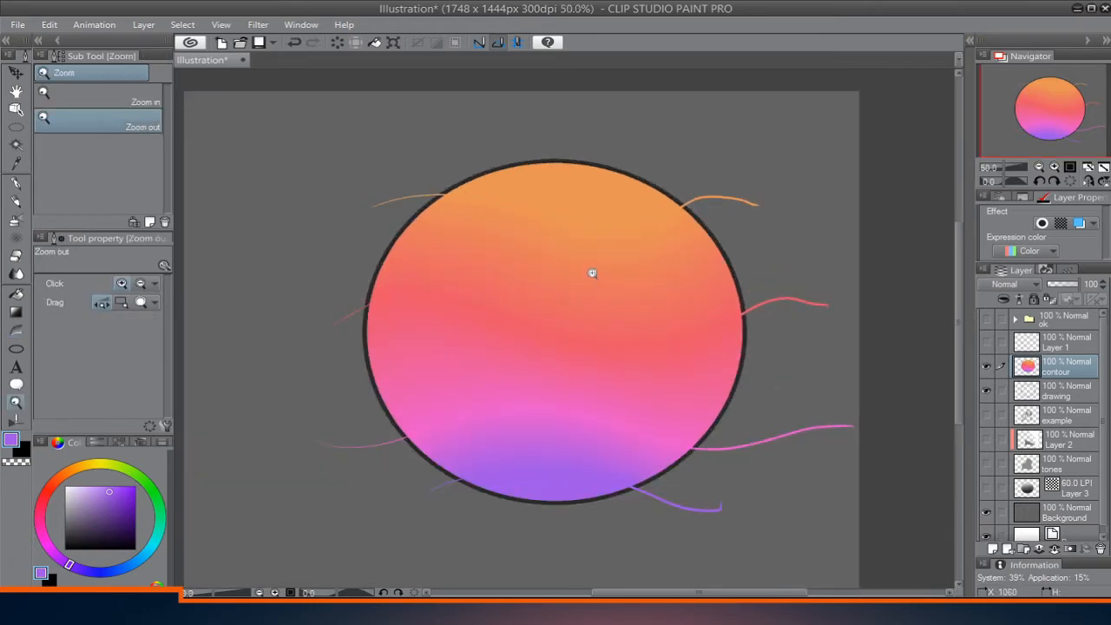
pyautogui.click(592, 273)
pyautogui.press('g')
pyautogui.moveTo(404, 312); pyautogui.dragTo(461, 280)
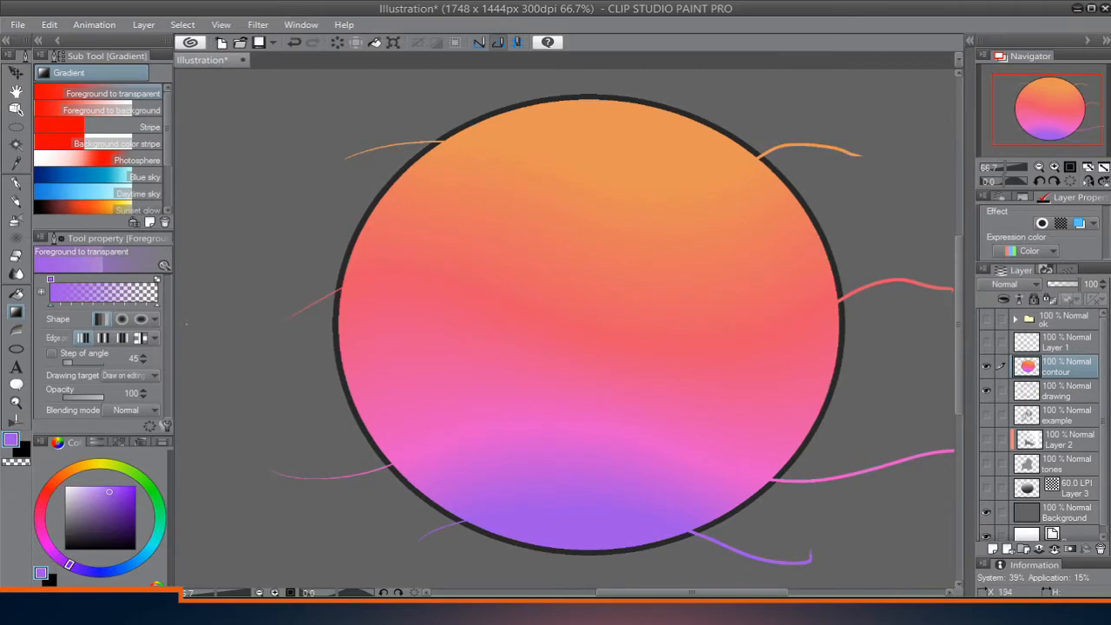
pyautogui.press('g')
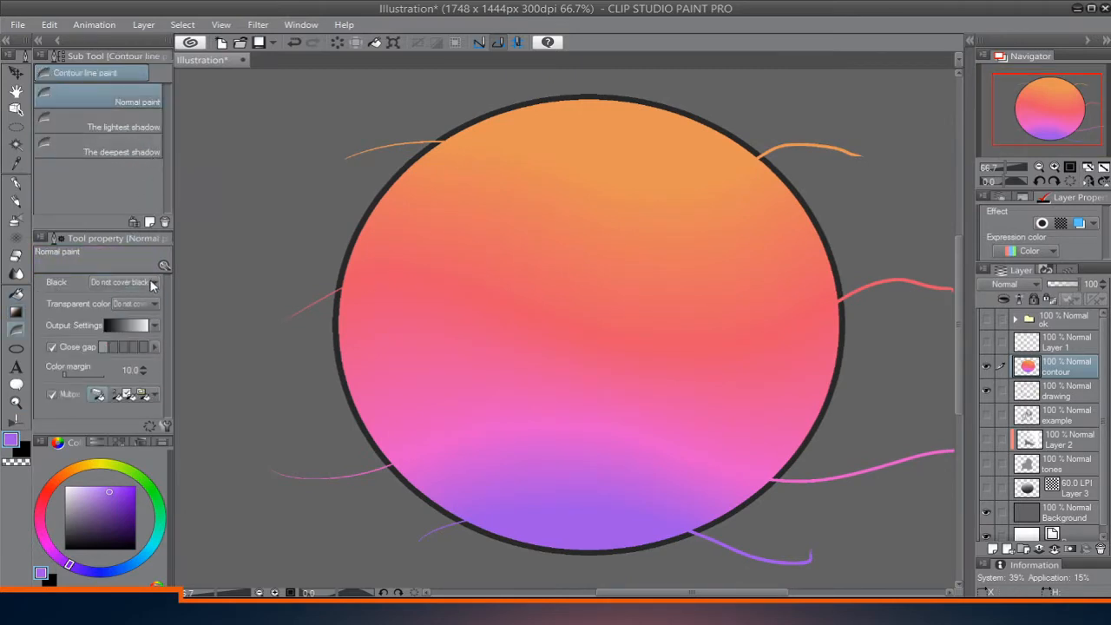
pyautogui.click(129, 306)
pyautogui.click(472, 121)
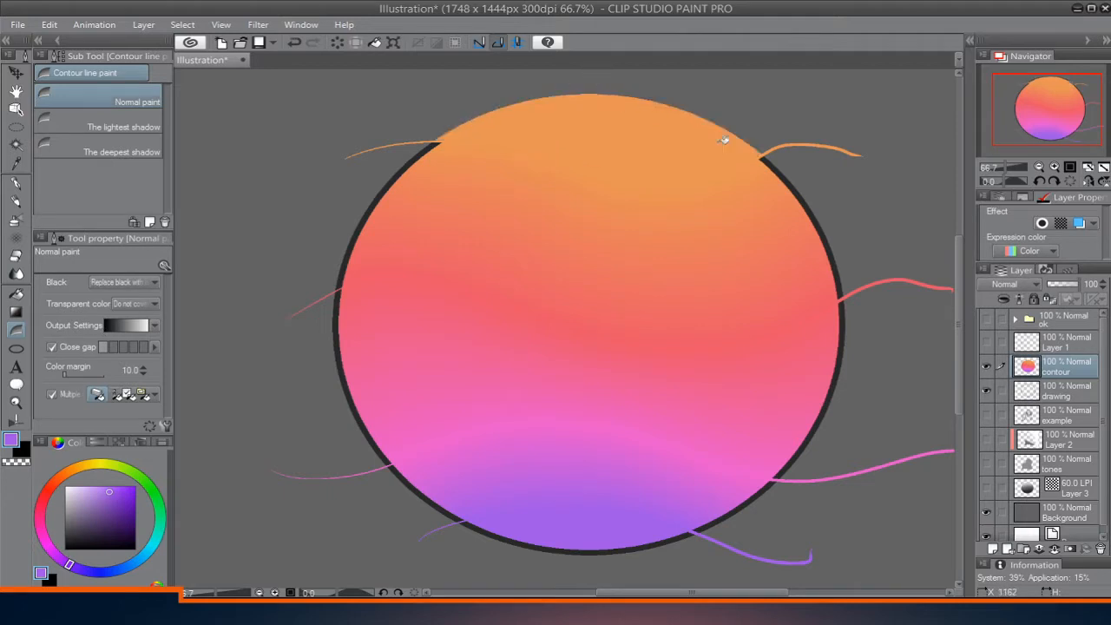
pyautogui.click(782, 170)
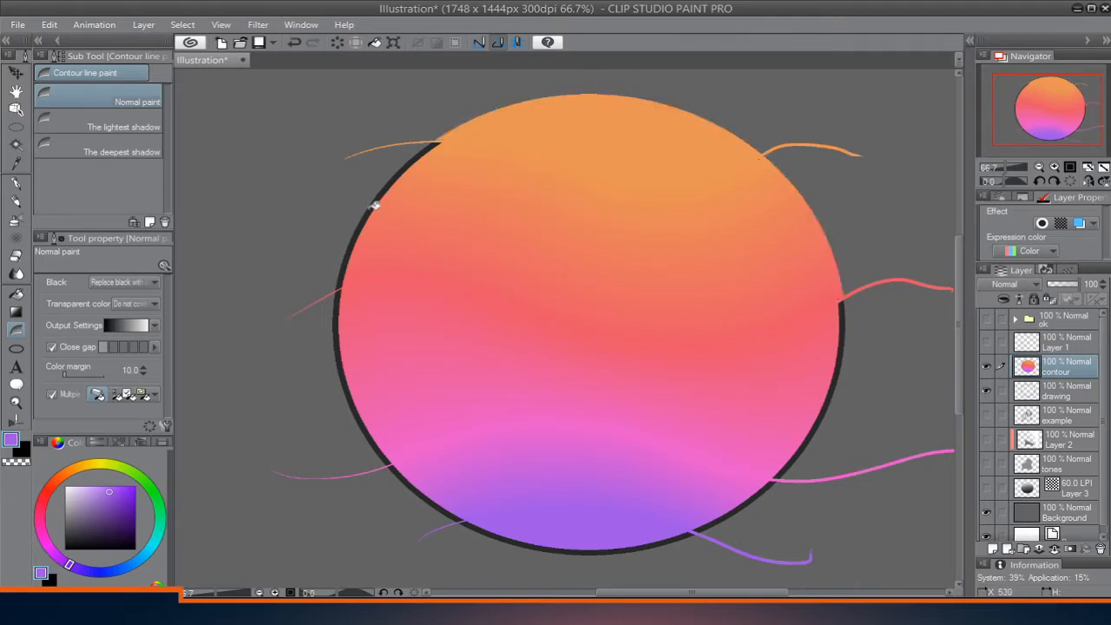
pyautogui.click(375, 206)
pyautogui.click(339, 331)
# Recolor the remaining black outline along the circle's bottom and lower right with the gradient colors.
pyautogui.scroll(-3, 434, 355)
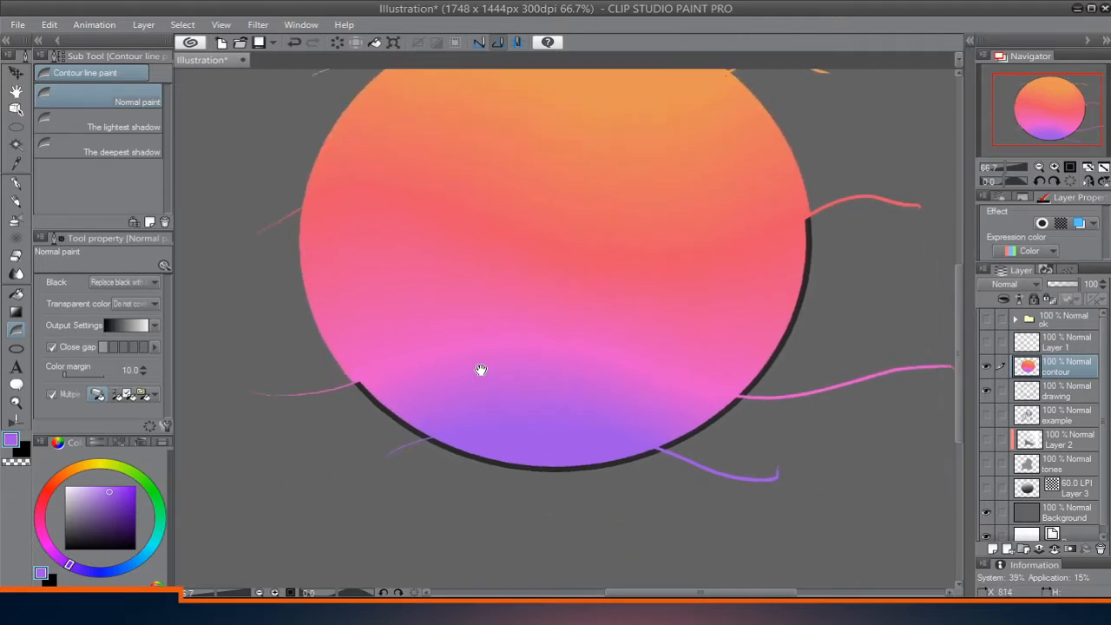
pyautogui.click(386, 392)
pyautogui.click(491, 444)
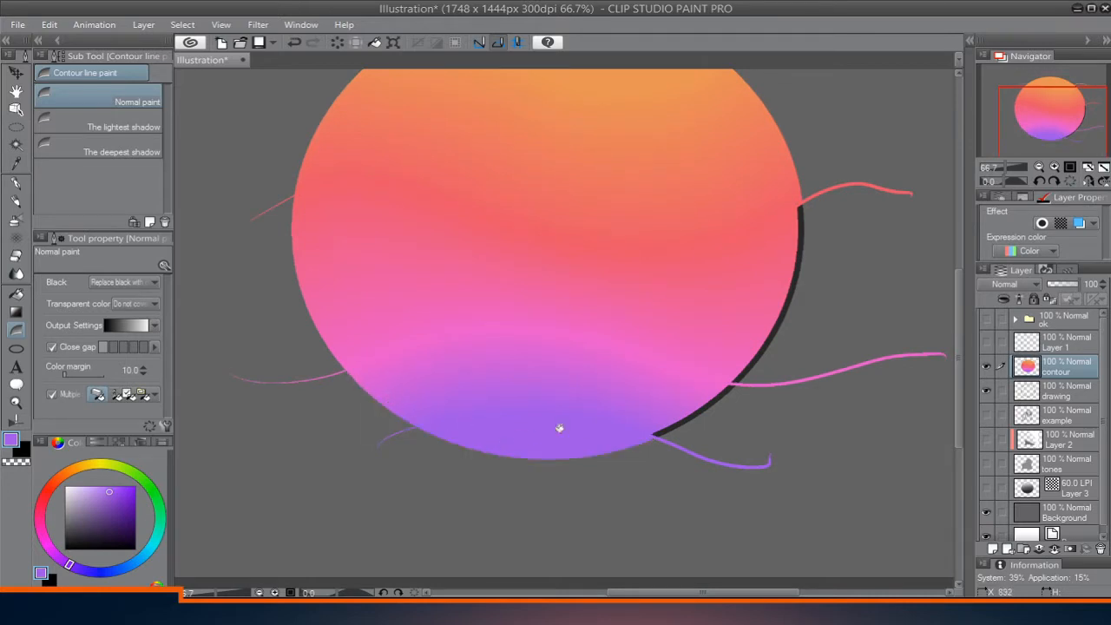
pyautogui.click(717, 396)
pyautogui.click(778, 328)
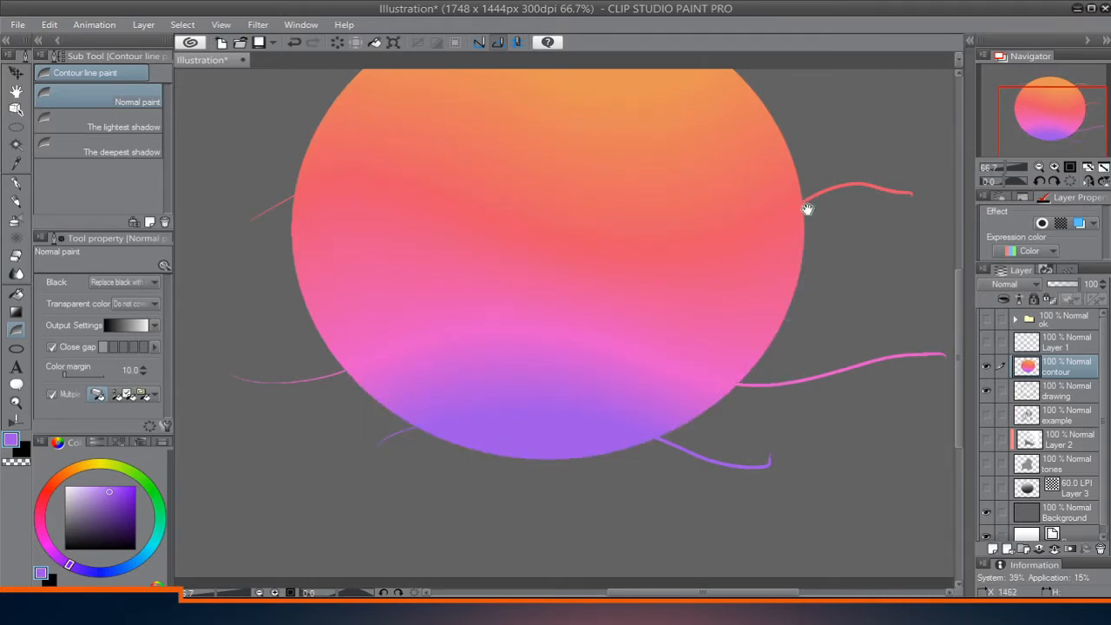
# Select the outline from the drawing layer, invert the selection, and delete the contour layer's color everywhere except the ring.
pyautogui.moveTo(807, 208); pyautogui.dragTo(814, 293)
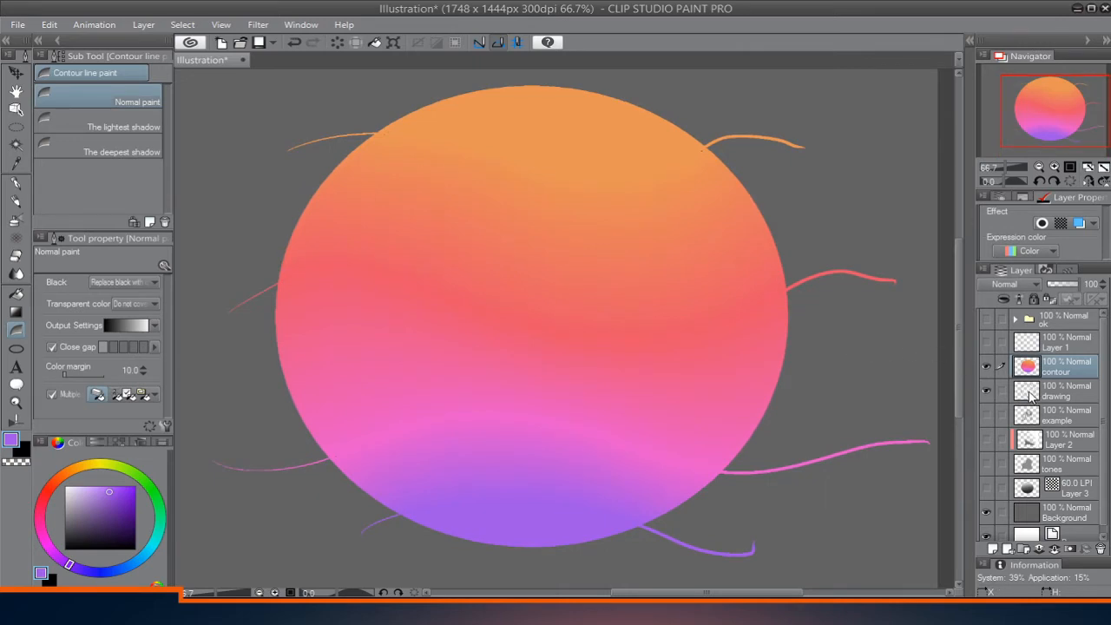
pyautogui.keyDown('ctrl'); pyautogui.click(1029, 394); pyautogui.keyUp('ctrl')
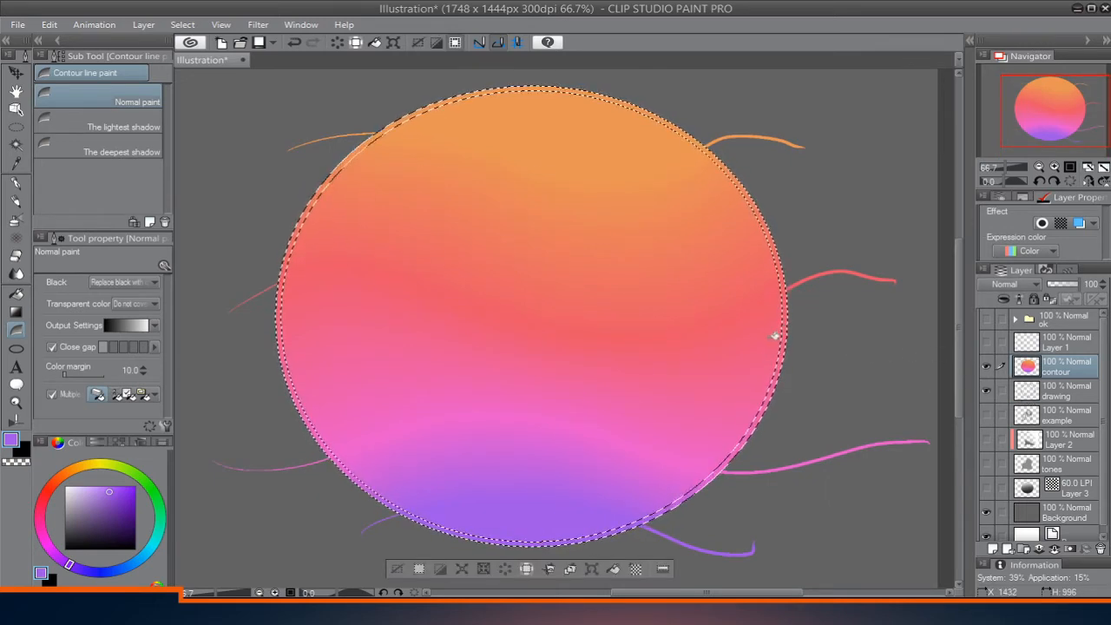
pyautogui.hotkey('ctrl', 't')
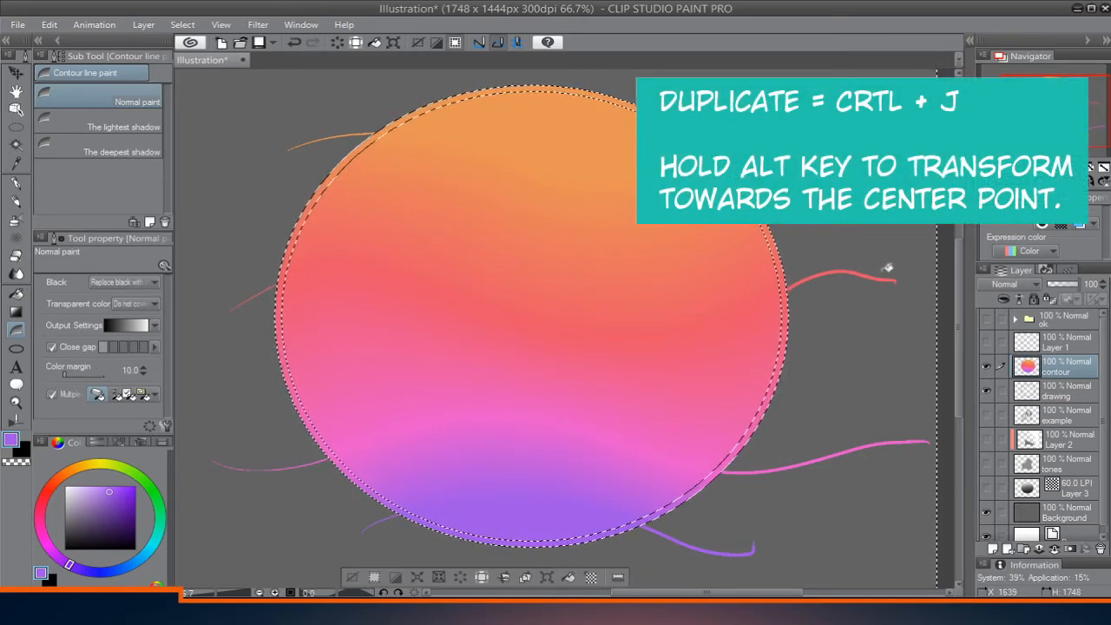
pyautogui.press('Delete')
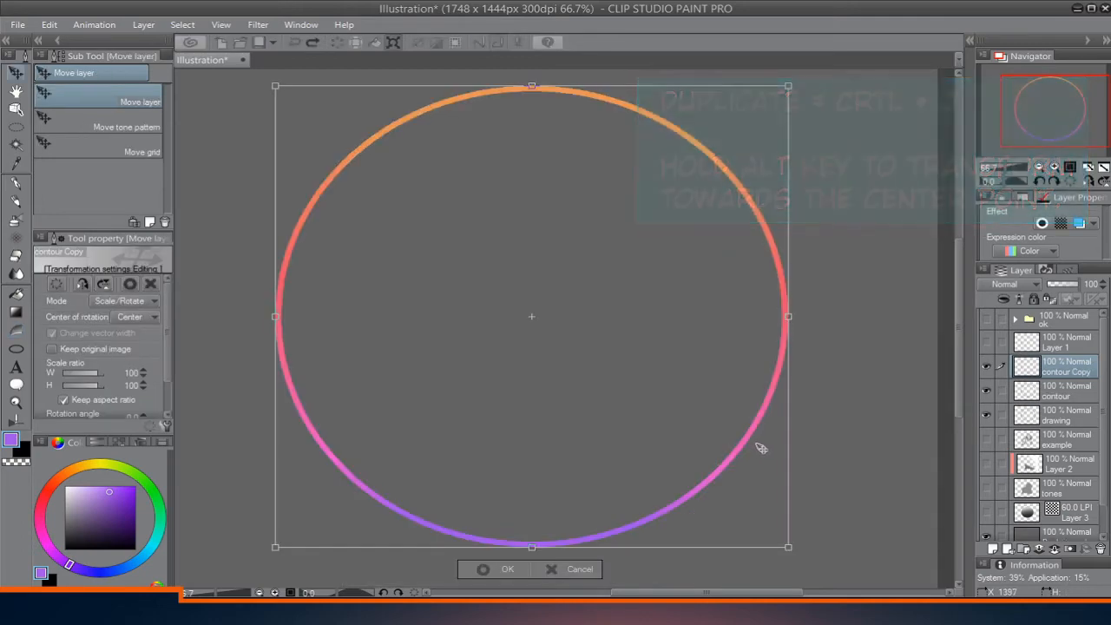
# Clear the selection, duplicate the contour layer, and scale the copy to 96% about its center.
pyautogui.press('Return')
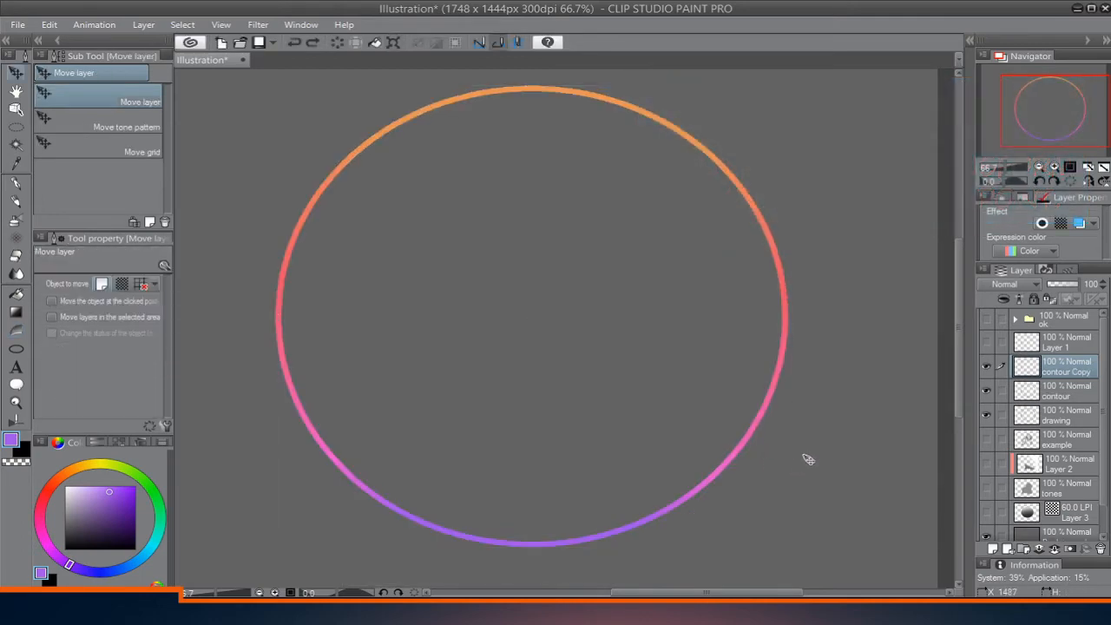
pyautogui.hotkey('ctrl', 't')
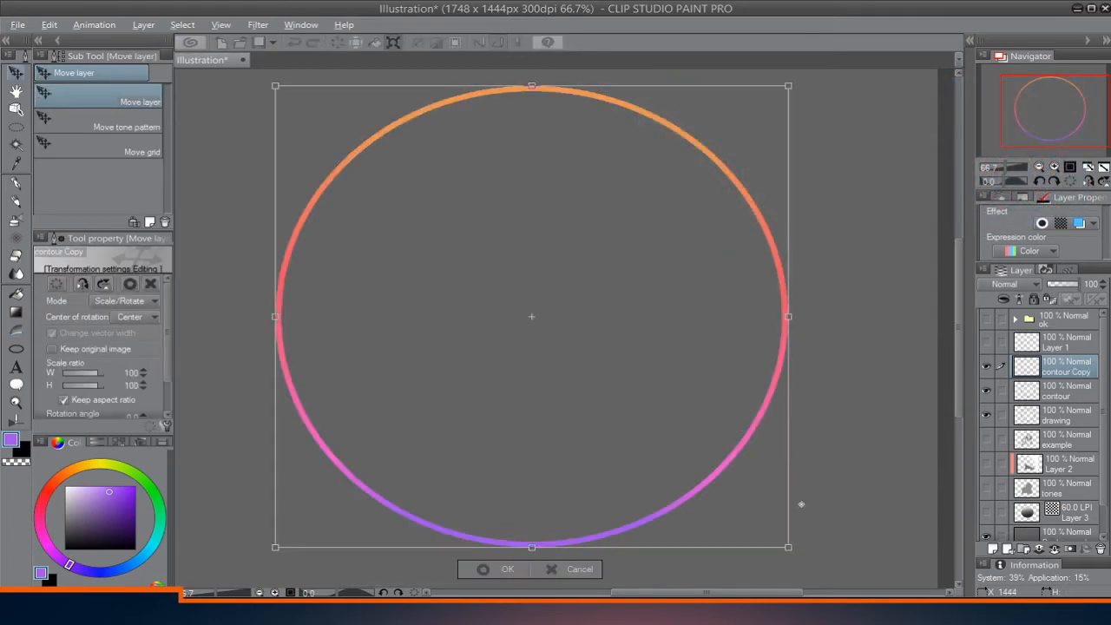
pyautogui.moveTo(788, 549)
pyautogui.mouseDown()
pyautogui.moveTo(734, 496)
pyautogui.moveTo(776, 539)
pyautogui.mouseUp()
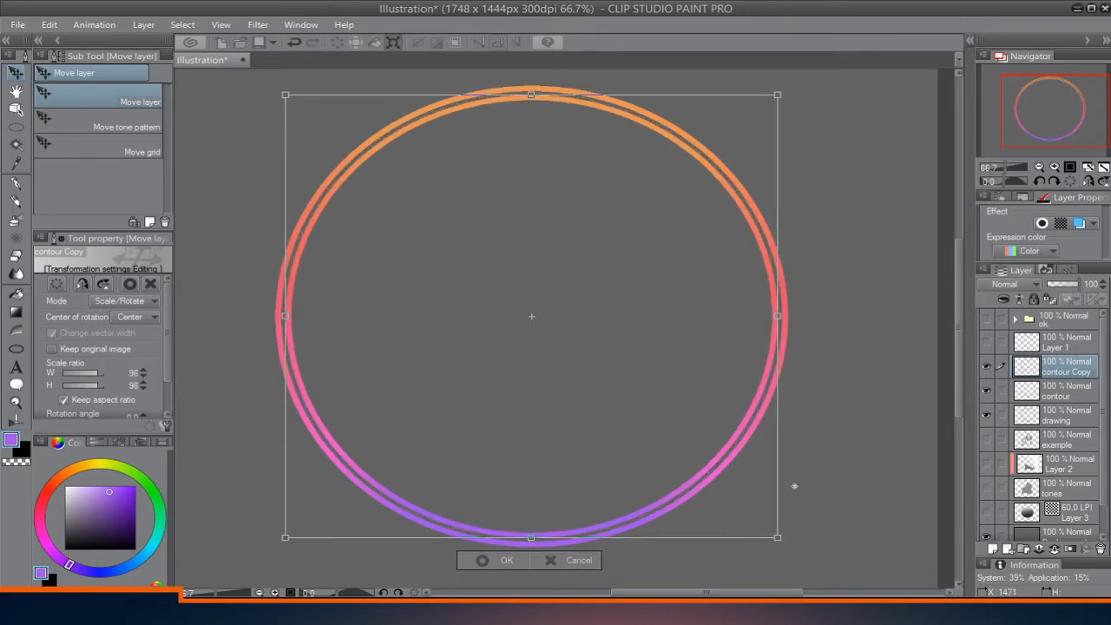
pyautogui.press('Return')
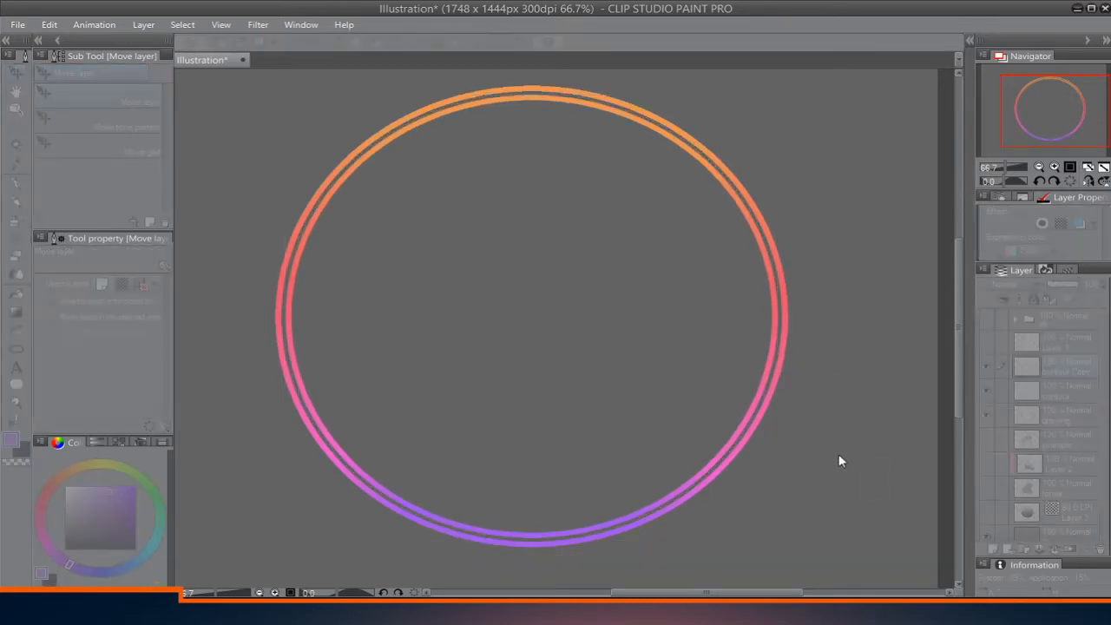
# Shift the hue of the inner ring so its gradient runs from pinkish red at the top to blue at the bottom.
pyautogui.moveTo(839, 461); pyautogui.dragTo(787, 456)
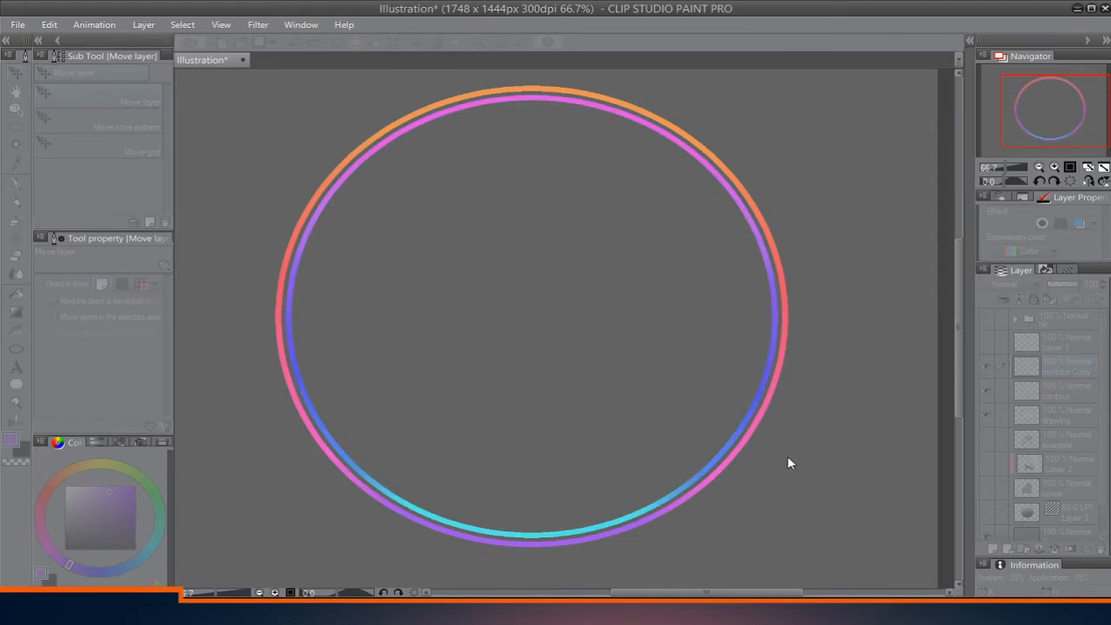
pyautogui.moveTo(895, 458); pyautogui.dragTo(1039, 443)
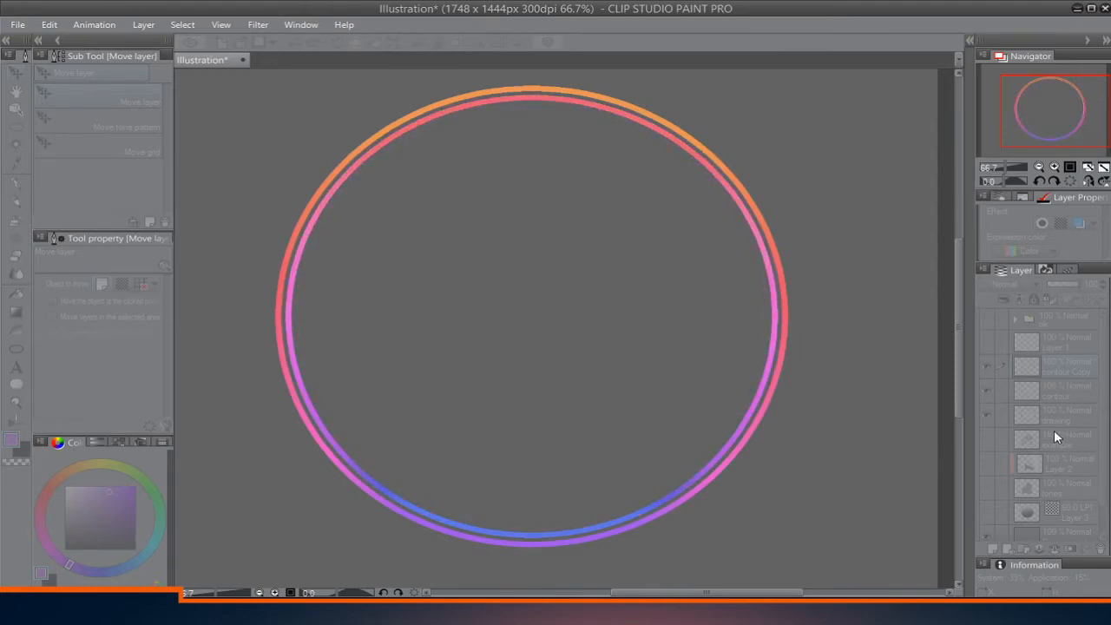
pyautogui.click(1053, 431)
# Auto select the area inside the inner ring, referring to other layers, and add a new layer above the drawing layer.
pyautogui.moveTo(840, 417); pyautogui.dragTo(826, 422)
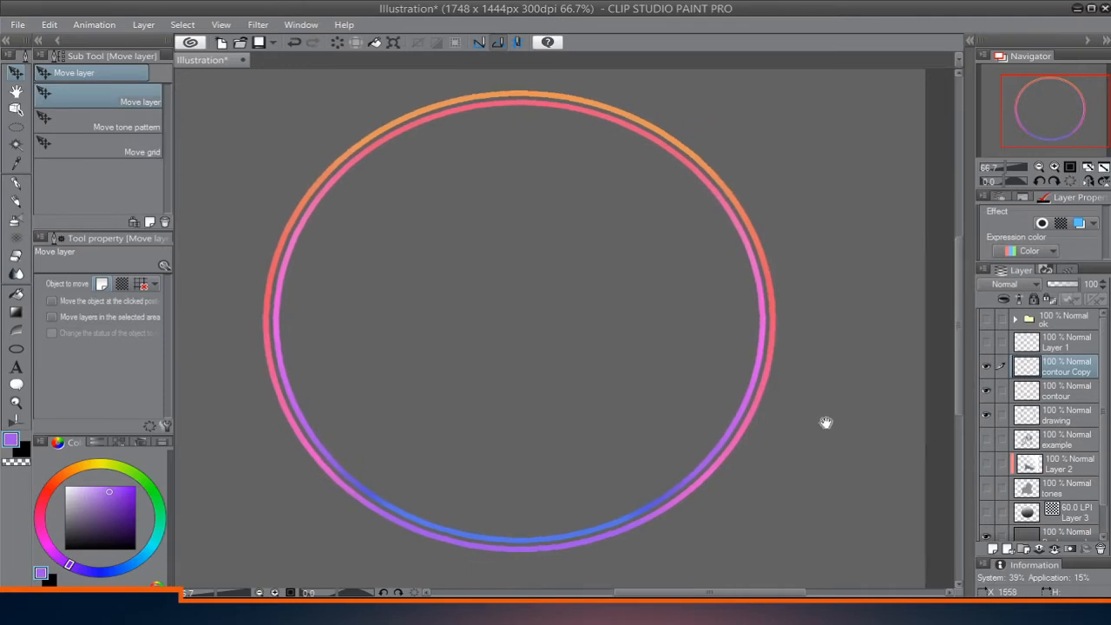
pyautogui.press('/')
pyautogui.click(715, 427)
pyautogui.moveTo(705, 432); pyautogui.dragTo(681, 406)
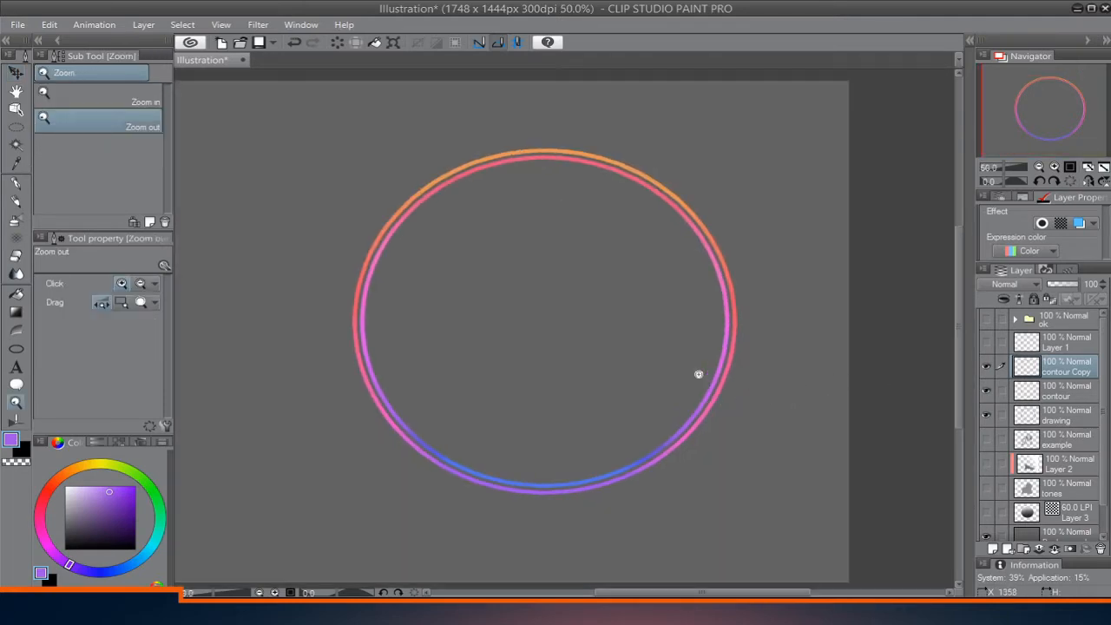
pyautogui.press('w')
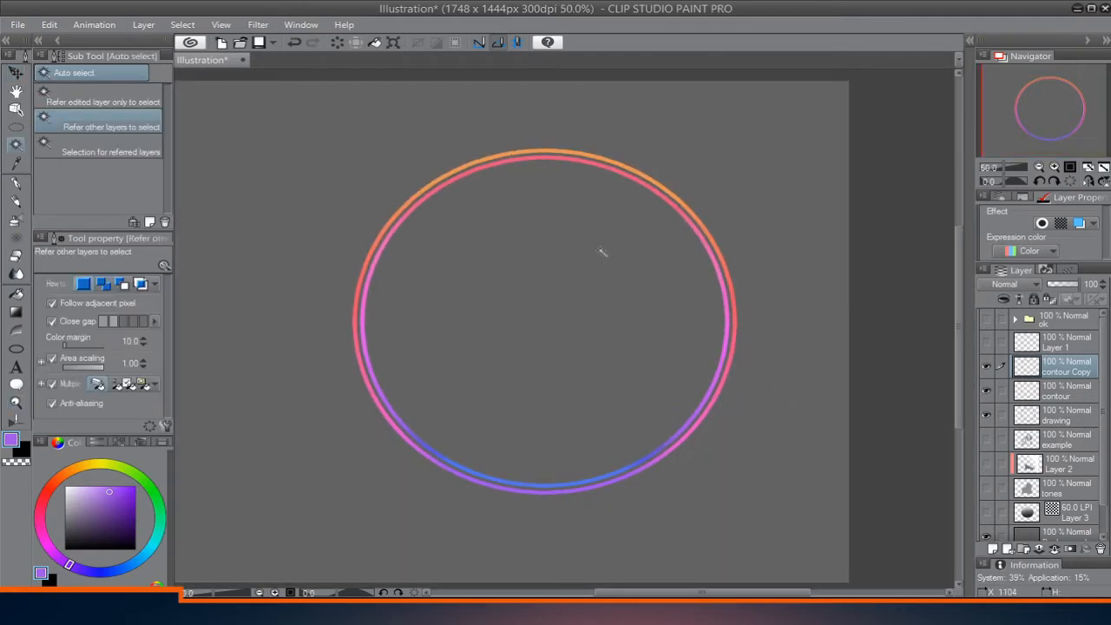
pyautogui.click(575, 286)
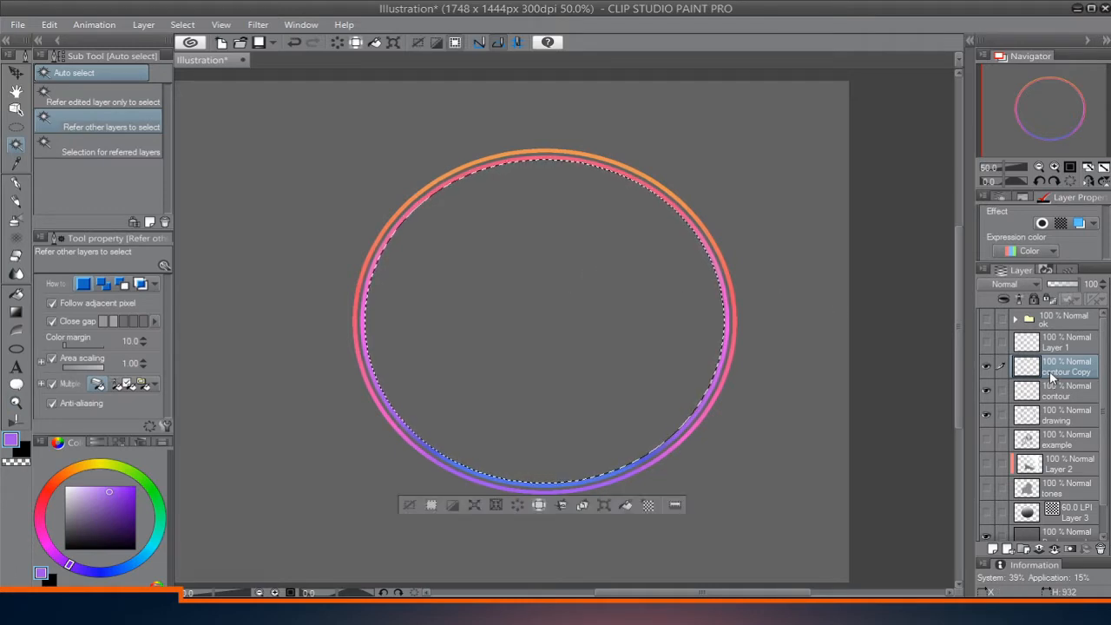
pyautogui.click(1041, 420)
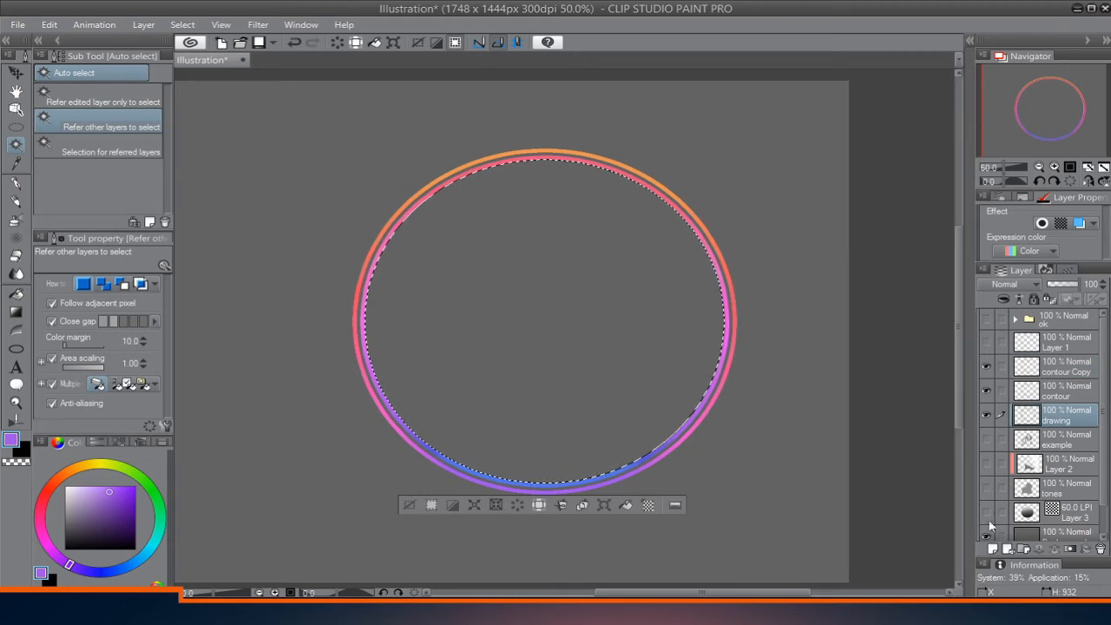
pyautogui.click(994, 549)
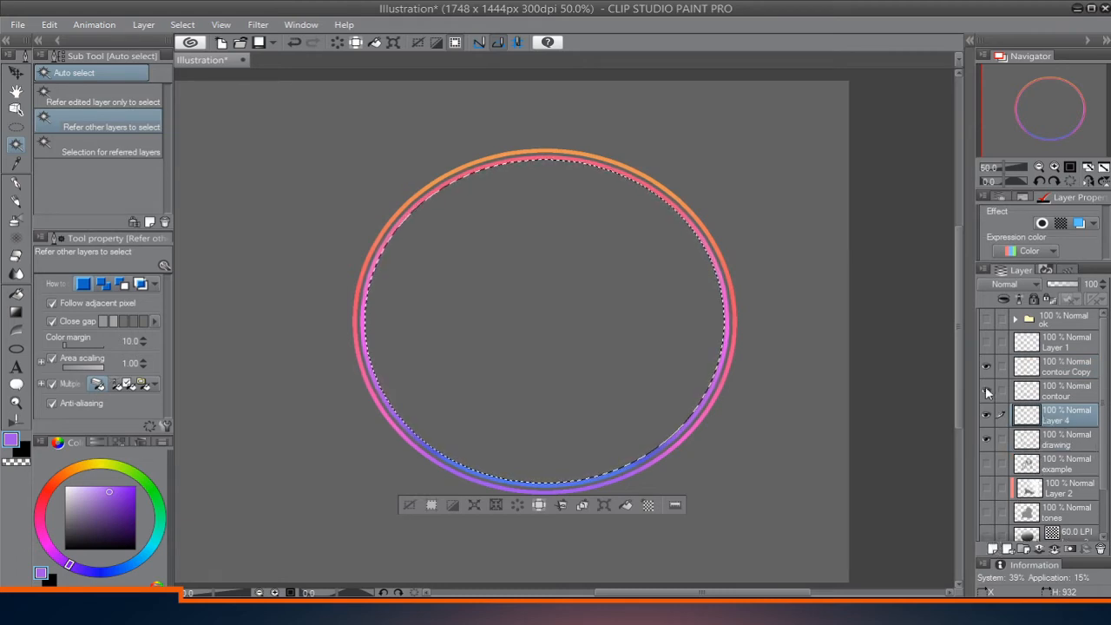
# With the Mapping pen, draw a near-white curve across the upper part of the selected area and a gray one across the middle.
pyautogui.press('p')
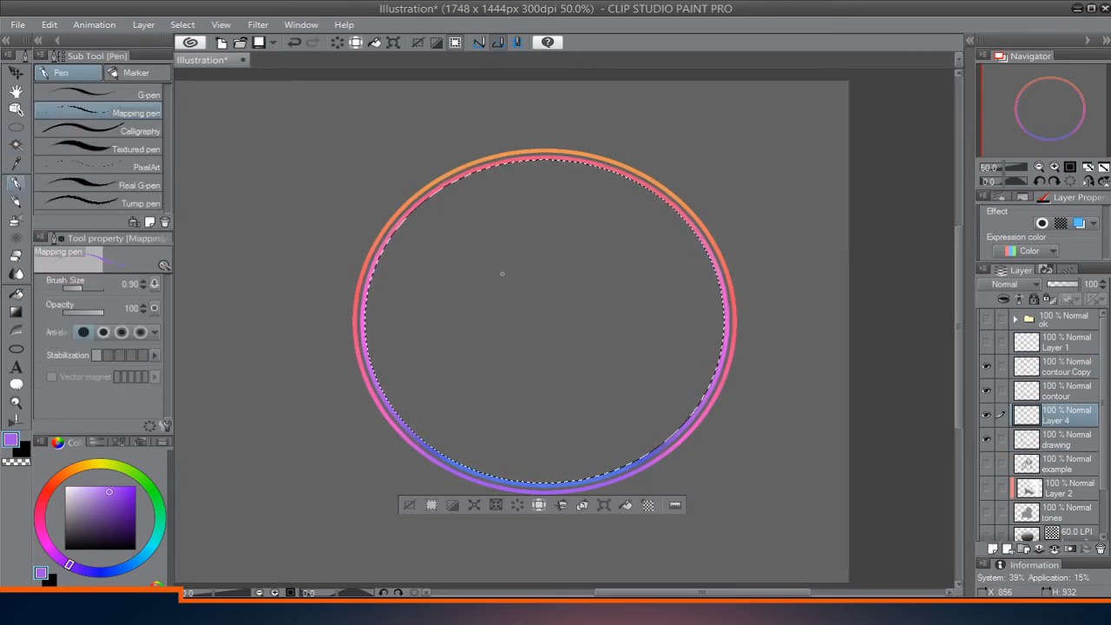
pyautogui.click(63, 494)
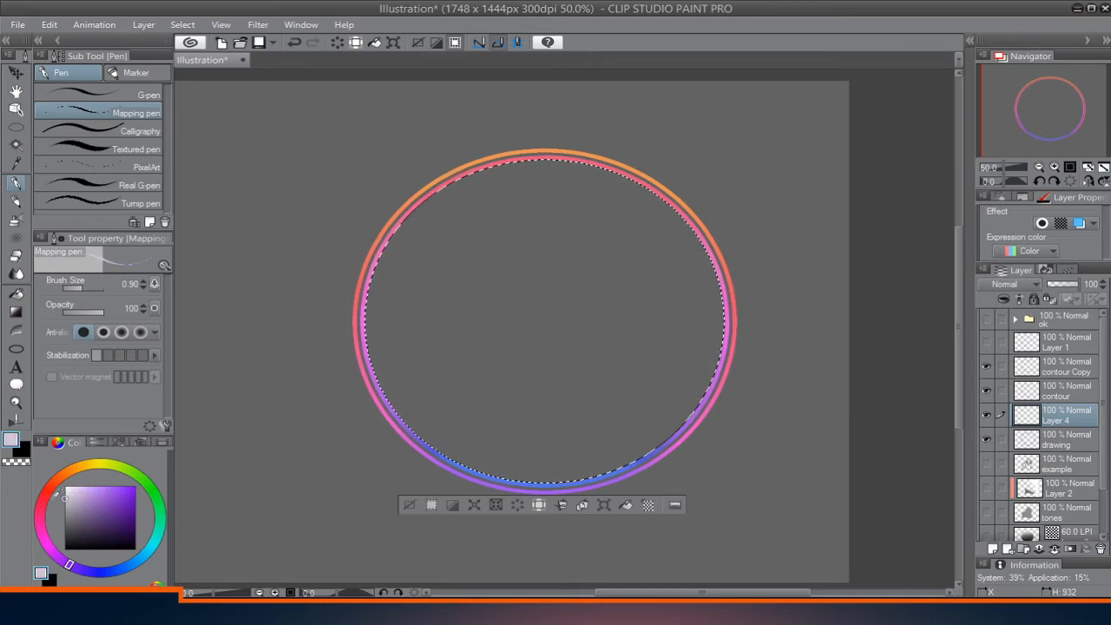
pyautogui.moveTo(53, 499); pyautogui.dragTo(52, 495)
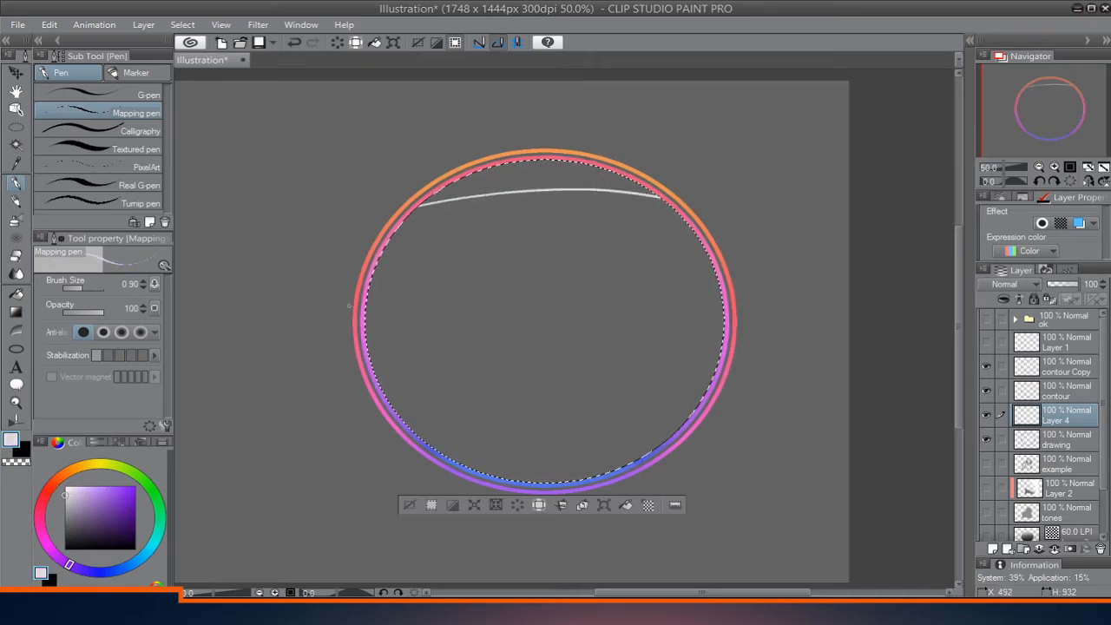
pyautogui.moveTo(81, 499); pyautogui.dragTo(55, 521)
pyautogui.moveTo(365, 309); pyautogui.dragTo(481, 286)
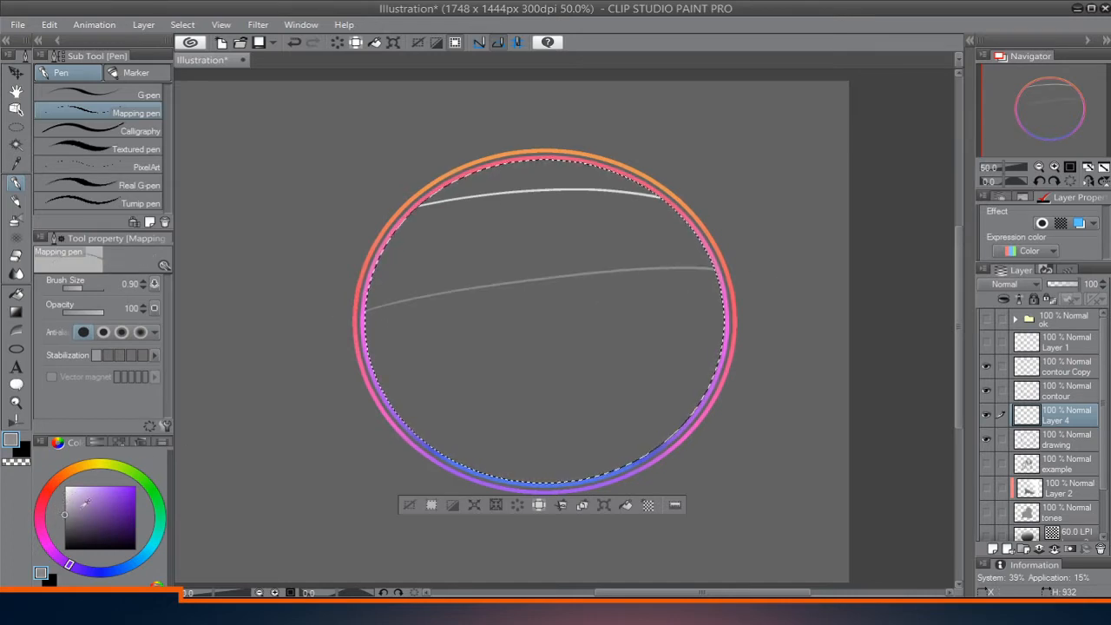
# Draw two progressively darker gray curves across the lower part of the selected area with the Mapping pen.
pyautogui.moveTo(62, 533); pyautogui.dragTo(61, 528)
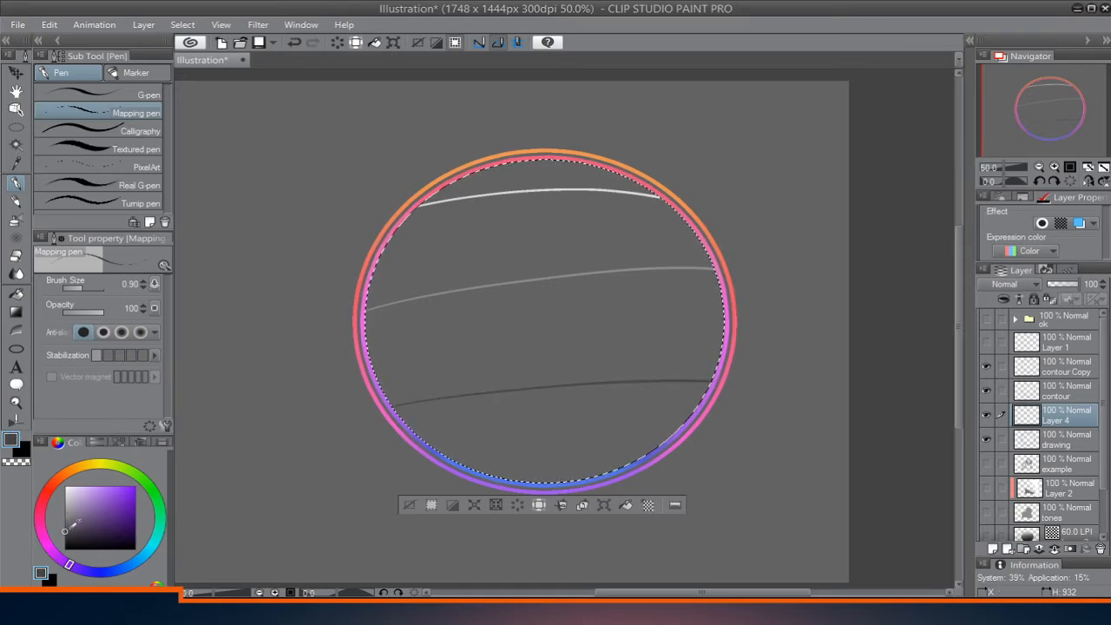
pyautogui.moveTo(75, 523); pyautogui.dragTo(68, 532)
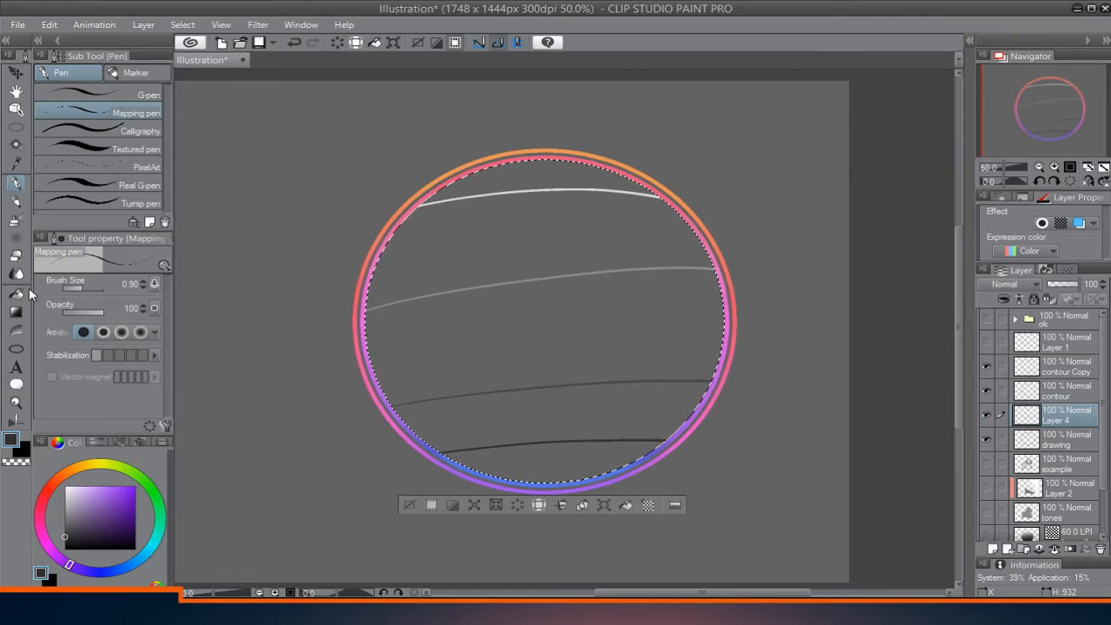
# Fill the bands between the gray curves using Contour line paint's Normal paint with Do not cover black, and apply the Tone effect to Layer 4.
pyautogui.click(16, 331)
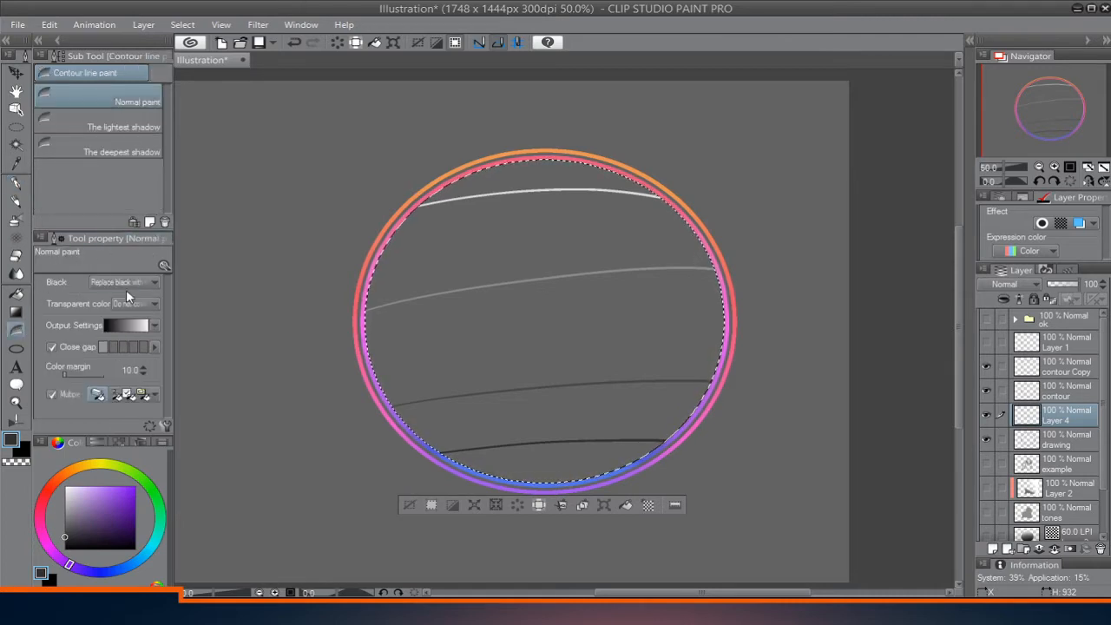
pyautogui.click(544, 175)
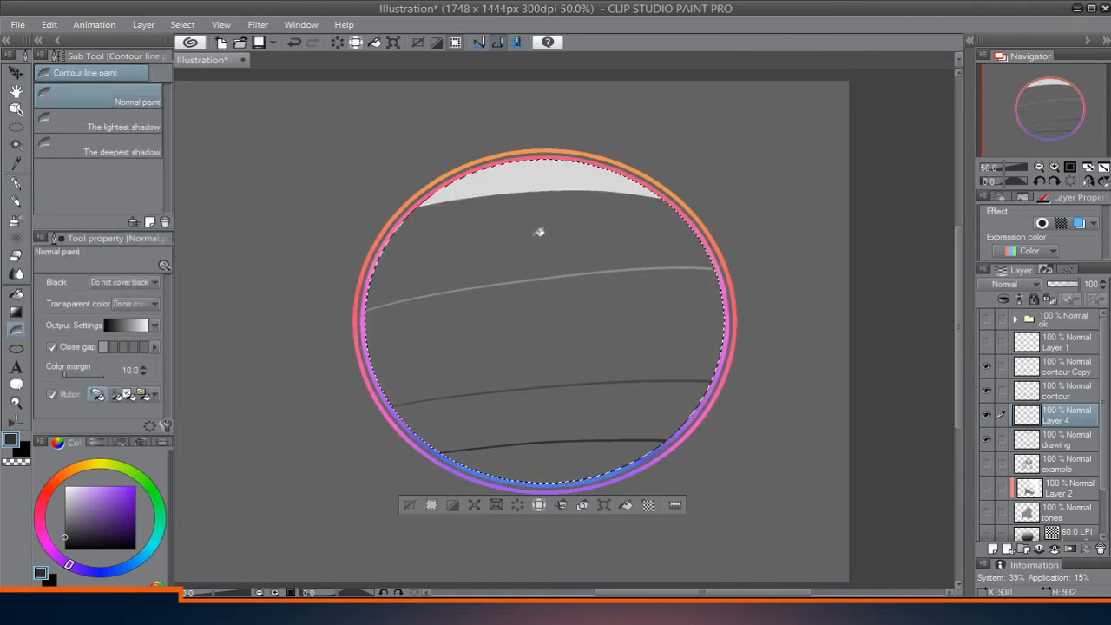
pyautogui.moveTo(538, 232)
pyautogui.mouseDown()
pyautogui.moveTo(543, 311)
pyautogui.moveTo(572, 381)
pyautogui.moveTo(564, 469)
pyautogui.mouseUp()
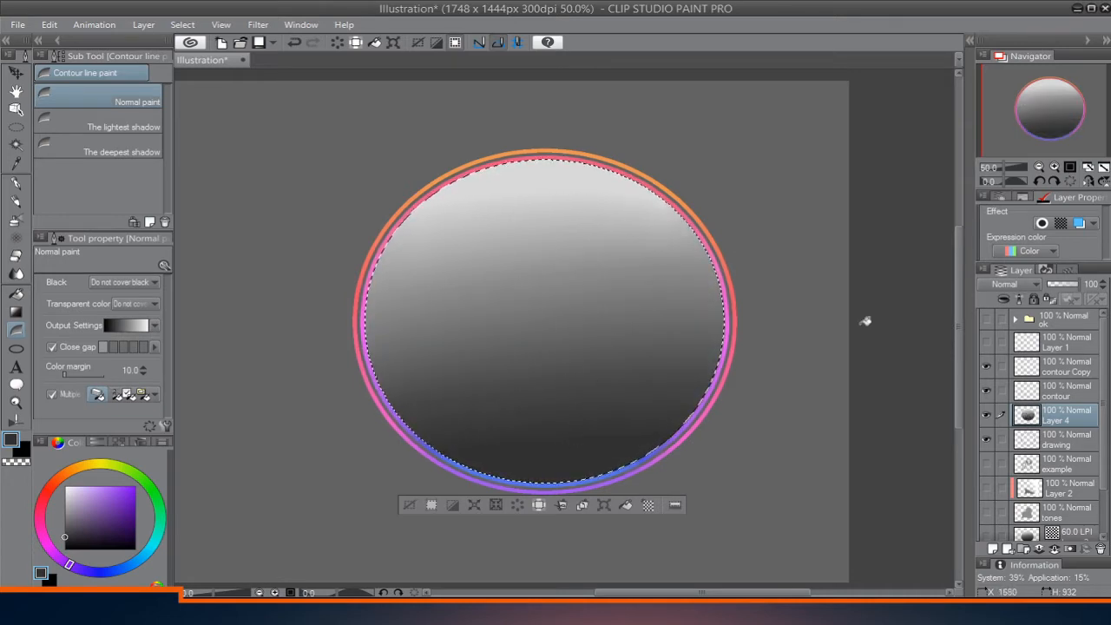
pyautogui.click(1061, 224)
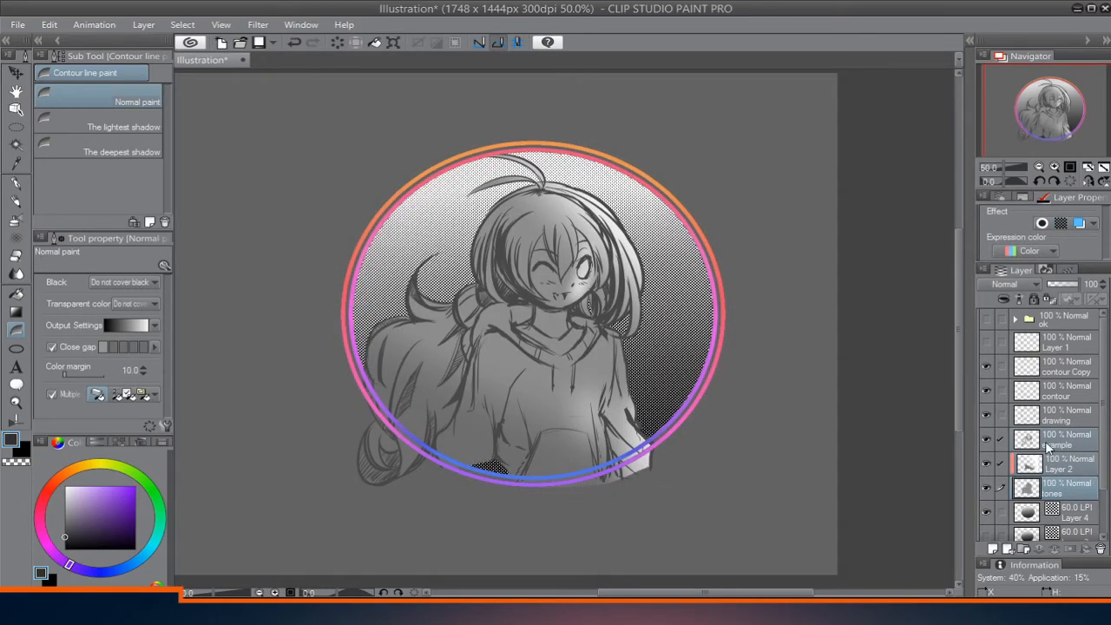
# Reposition the character artwork within the circle, and scale the ring, drawing and Layer 4 layers to 93% around it.
pyautogui.press('k')
pyautogui.moveTo(641, 423); pyautogui.dragTo(647, 397)
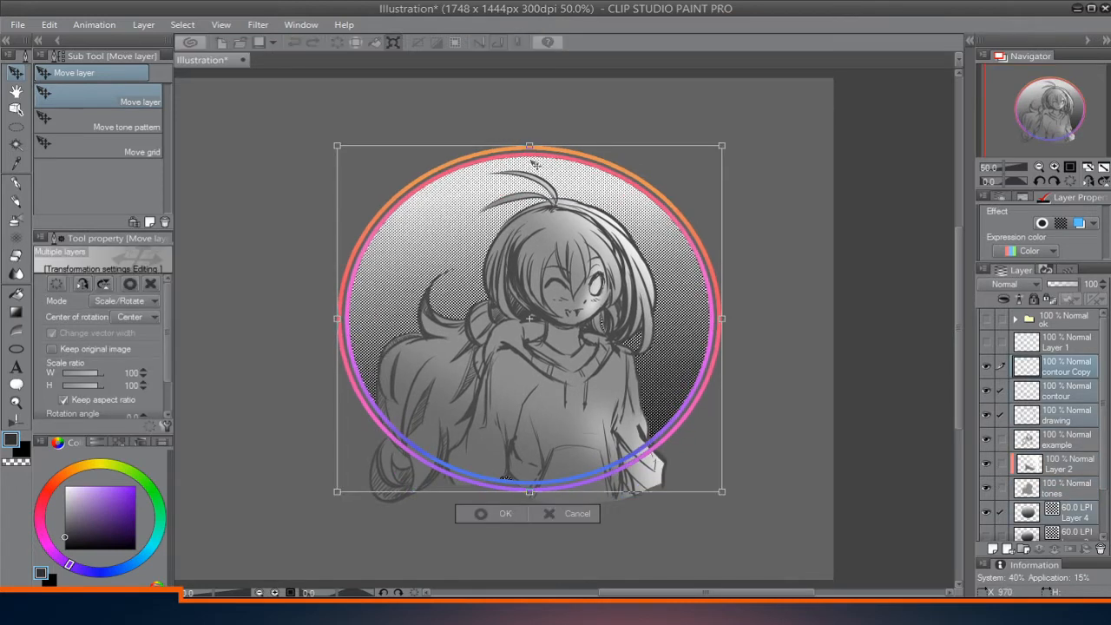
pyautogui.moveTo(533, 162)
pyautogui.mouseDown()
pyautogui.moveTo(539, 180)
pyautogui.moveTo(527, 176)
pyautogui.moveTo(533, 165)
pyautogui.mouseUp()
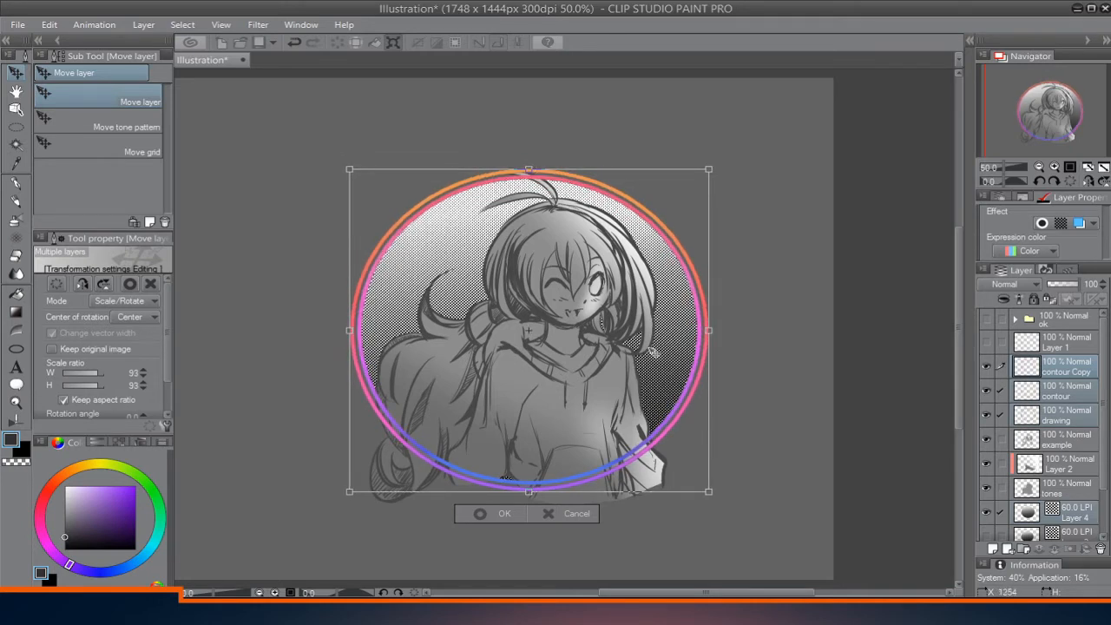
pyautogui.moveTo(653, 351); pyautogui.dragTo(652, 357)
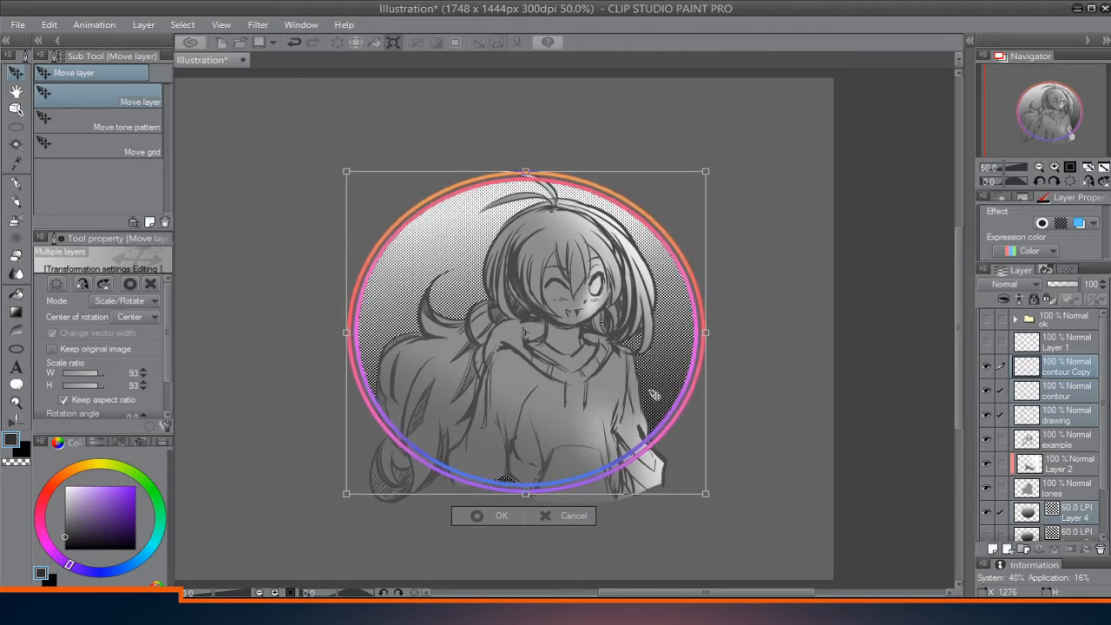
pyautogui.press('Return')
pyautogui.scroll(-1, 674, 318)
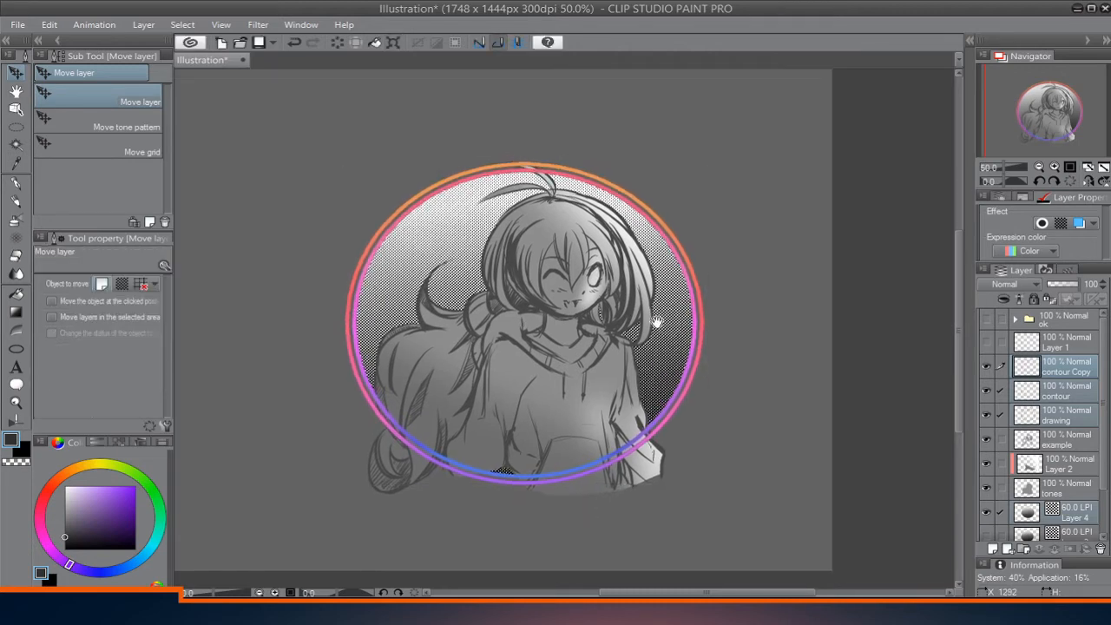
# Trace a pink outline around the character's hair and the gap above the shoulder using the G-pen at size 2.00, moving Layer 1 below tones.
pyautogui.click(1048, 366)
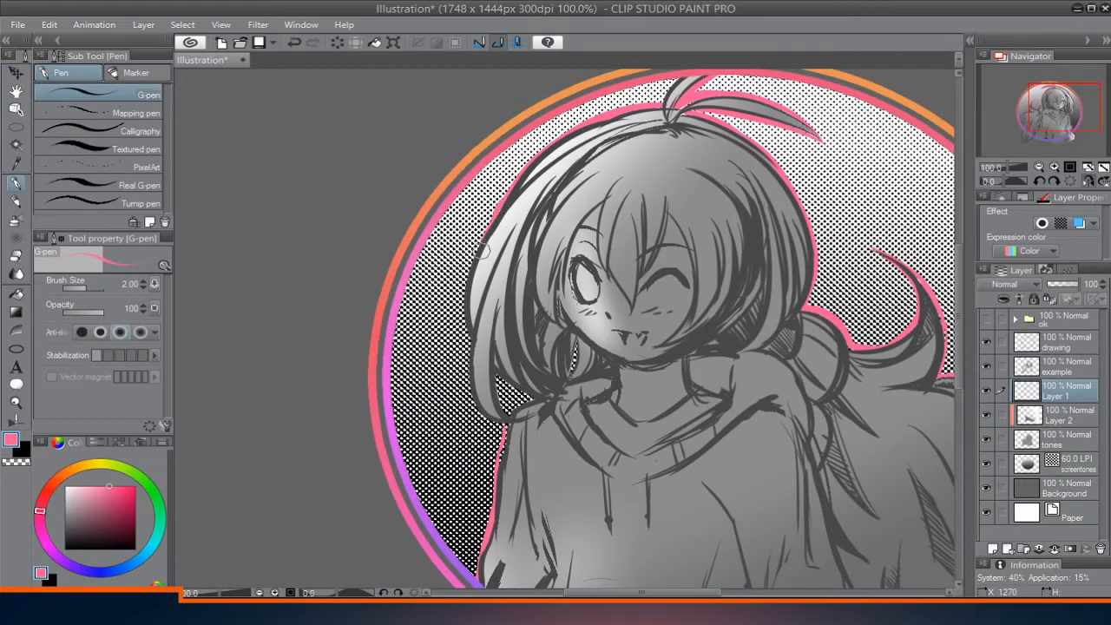
pyautogui.moveTo(496, 204)
pyautogui.mouseDown()
pyautogui.moveTo(469, 300)
pyautogui.moveTo(470, 342)
pyautogui.mouseUp()
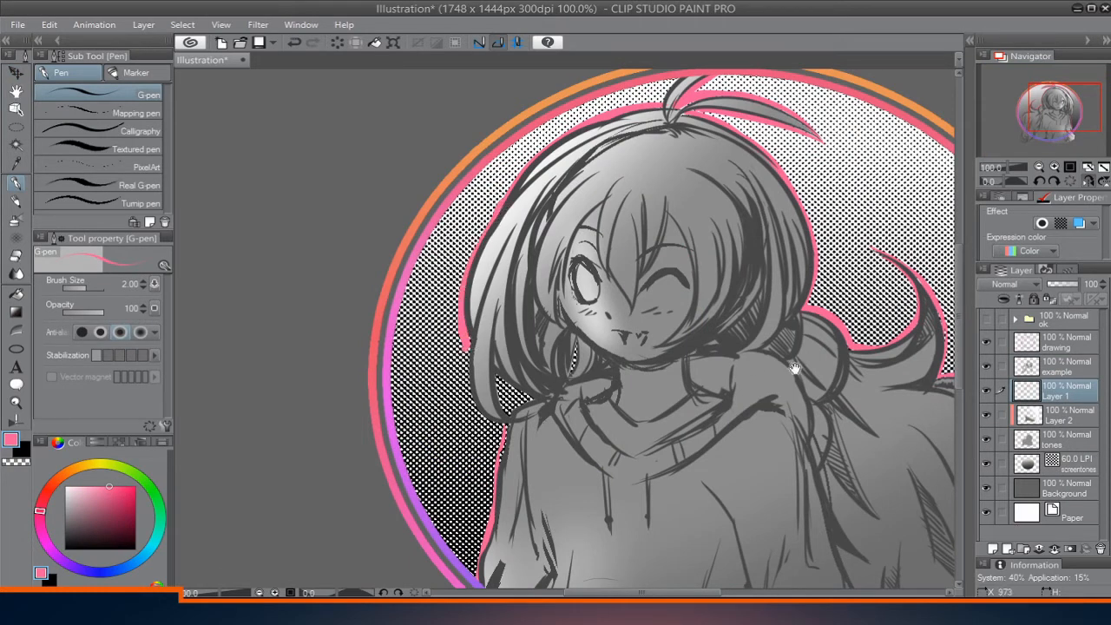
pyautogui.moveTo(1048, 401); pyautogui.dragTo(1054, 453)
pyautogui.moveTo(468, 346); pyautogui.dragTo(486, 424)
pyautogui.moveTo(473, 378); pyautogui.dragTo(503, 431)
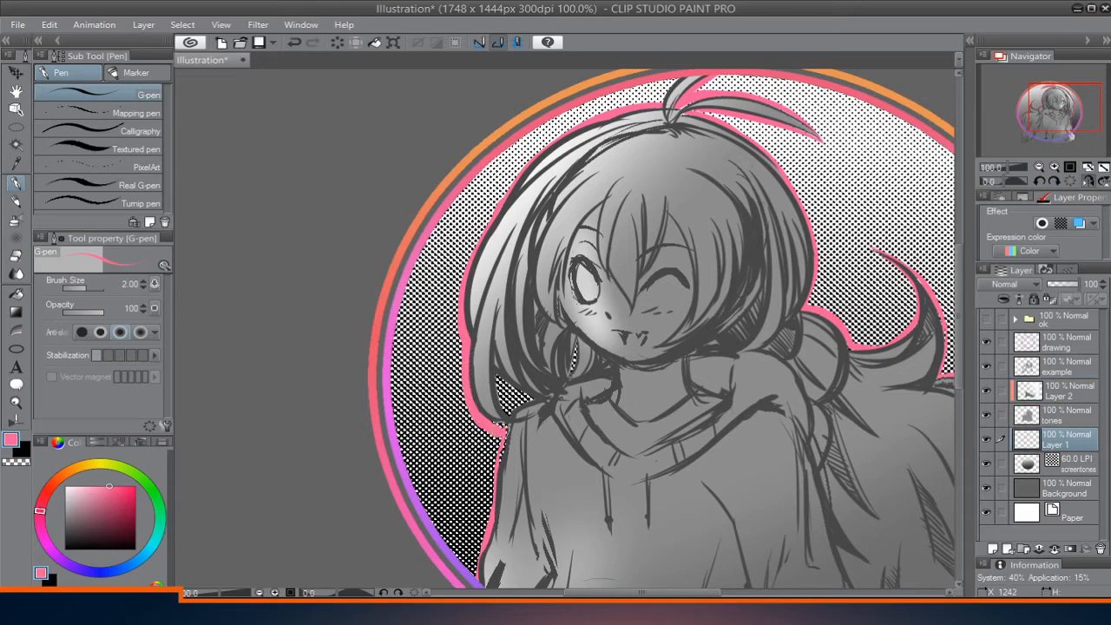
pyautogui.press('e')
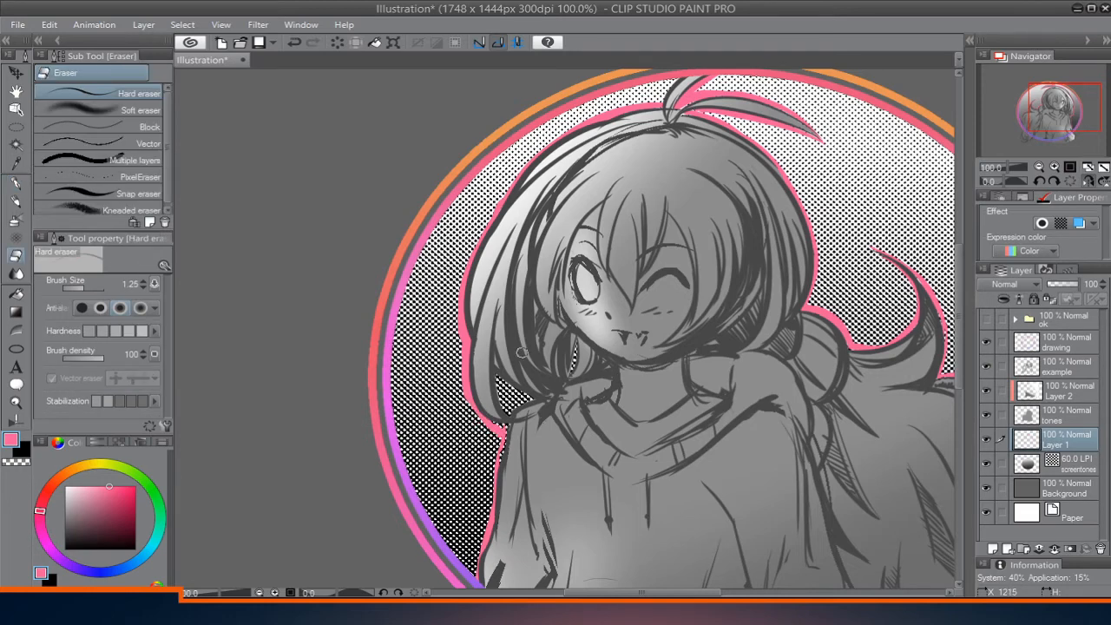
pyautogui.press('p')
pyautogui.moveTo(497, 379)
pyautogui.mouseDown()
pyautogui.moveTo(521, 392)
pyautogui.moveTo(514, 422)
pyautogui.moveTo(531, 401)
pyautogui.mouseUp()
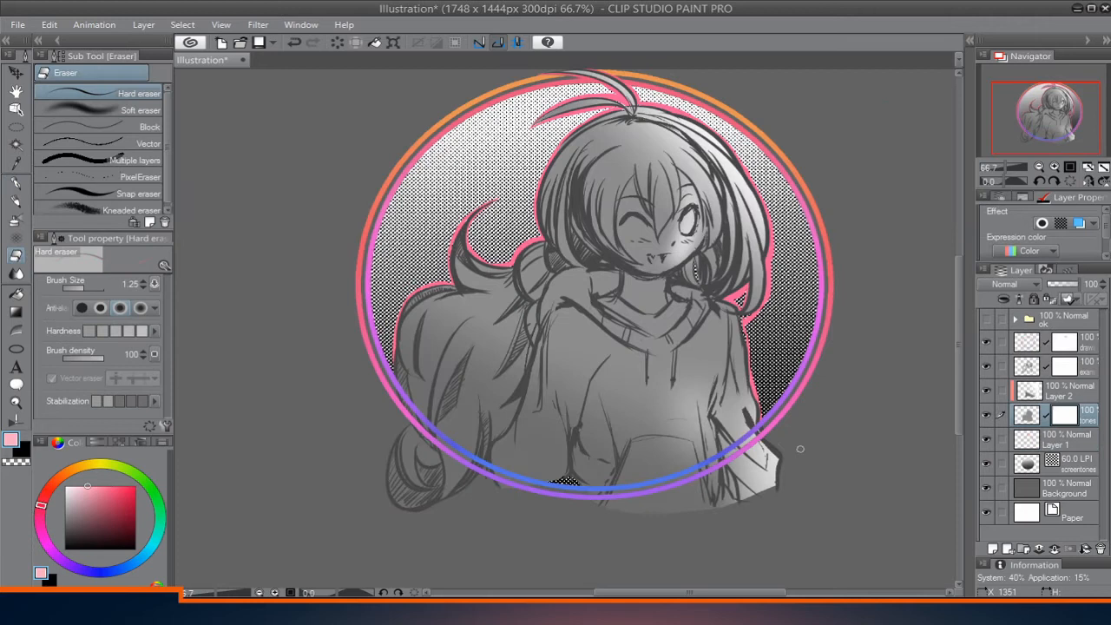
# On the tones layer's mask, hide the gray tone extending past the ring's lower edge with the Hard eraser at size 7.00.
pyautogui.press(']')
pyautogui.press(']')
pyautogui.press(']')
pyautogui.press(']')
pyautogui.press(']')
pyautogui.press(']')
pyautogui.press(']')
pyautogui.press(']')
pyautogui.press(']')
pyautogui.press(']')
pyautogui.moveTo(781, 463)
pyautogui.mouseDown()
pyautogui.moveTo(712, 529)
pyautogui.moveTo(785, 449)
pyautogui.moveTo(653, 534)
pyautogui.moveTo(771, 450)
pyautogui.moveTo(682, 513)
pyautogui.moveTo(760, 488)
pyautogui.moveTo(578, 532)
pyautogui.moveTo(739, 480)
pyautogui.moveTo(524, 533)
pyautogui.mouseUp()
pyautogui.moveTo(381, 444); pyautogui.dragTo(459, 485)
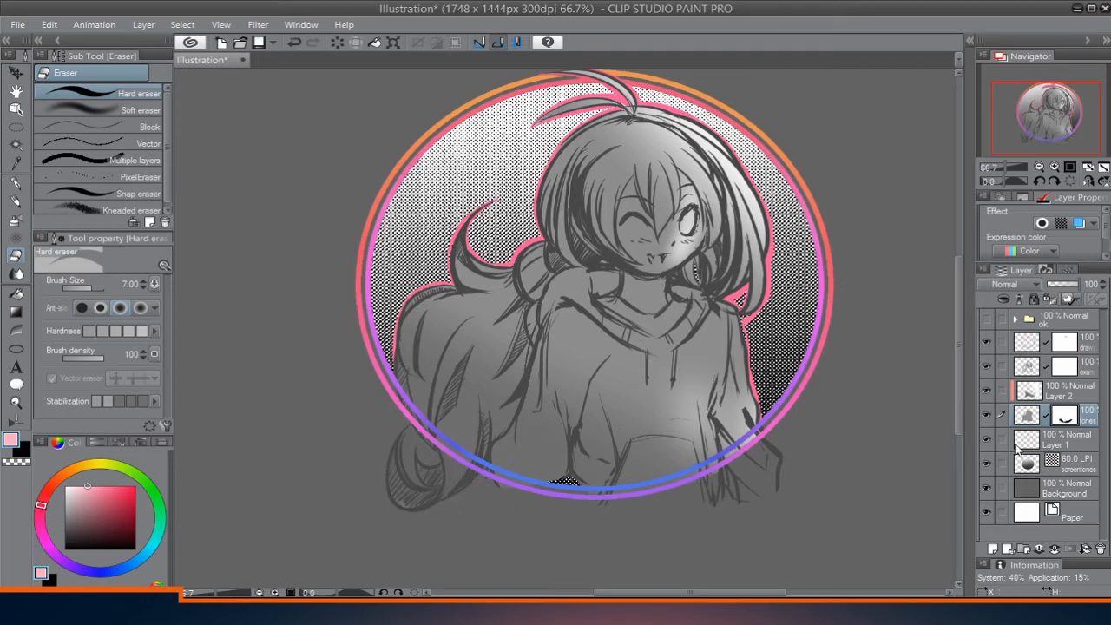
# On the example layer's mask, erase the character's line art that extends past the ring's lower edge.
pyautogui.click(1078, 370)
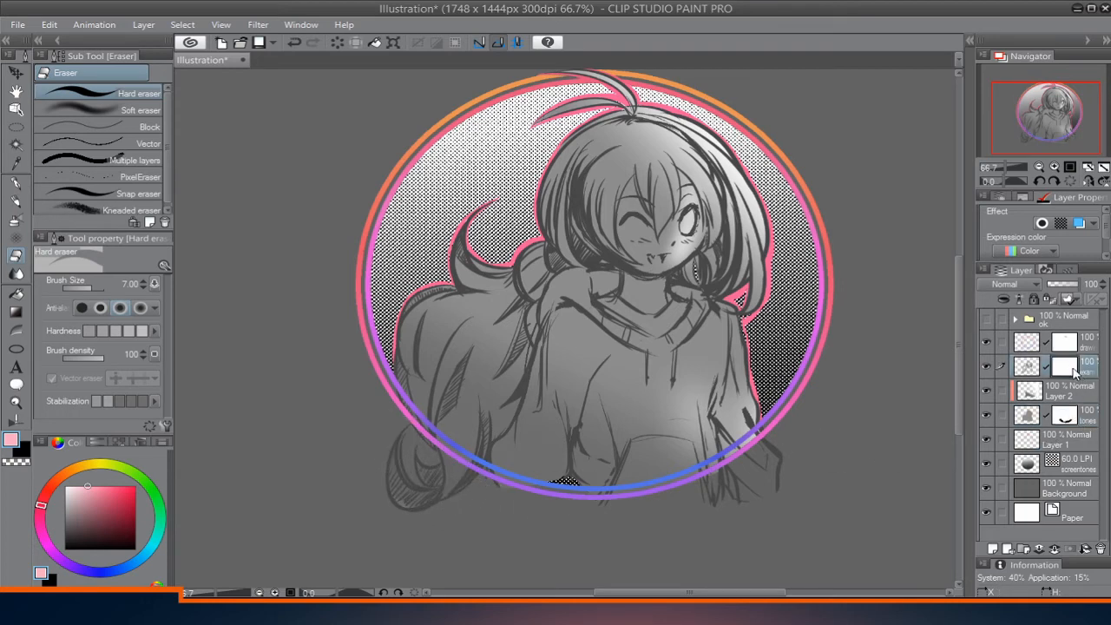
pyautogui.moveTo(690, 523)
pyautogui.mouseDown()
pyautogui.moveTo(682, 509)
pyautogui.moveTo(759, 463)
pyautogui.mouseUp()
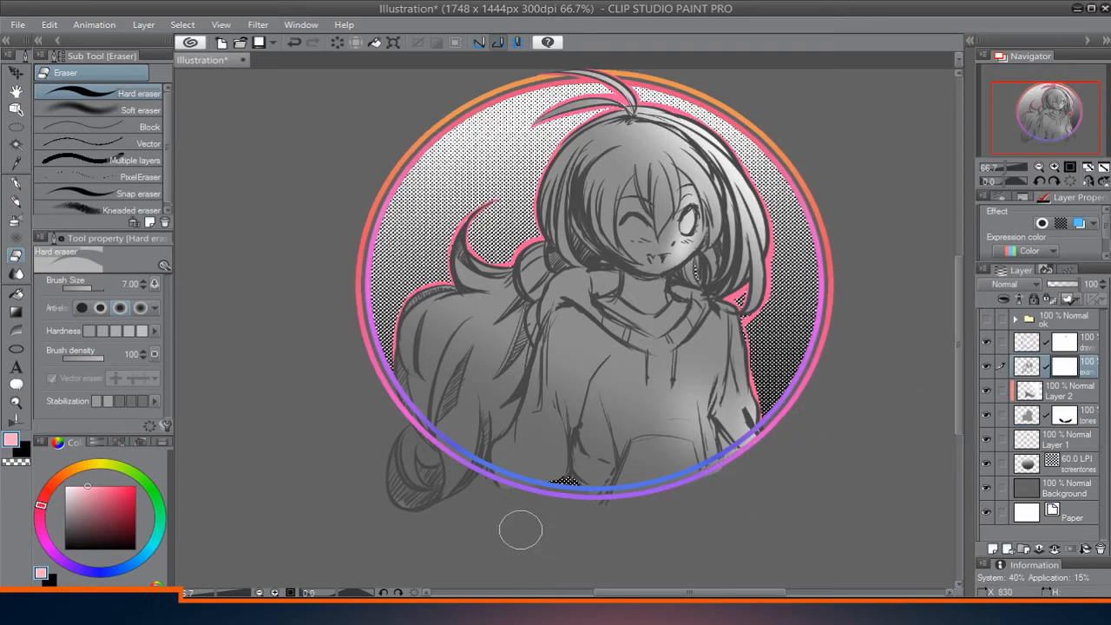
pyautogui.moveTo(442, 503)
pyautogui.mouseDown()
pyautogui.moveTo(407, 506)
pyautogui.moveTo(454, 509)
pyautogui.moveTo(459, 489)
pyautogui.mouseUp()
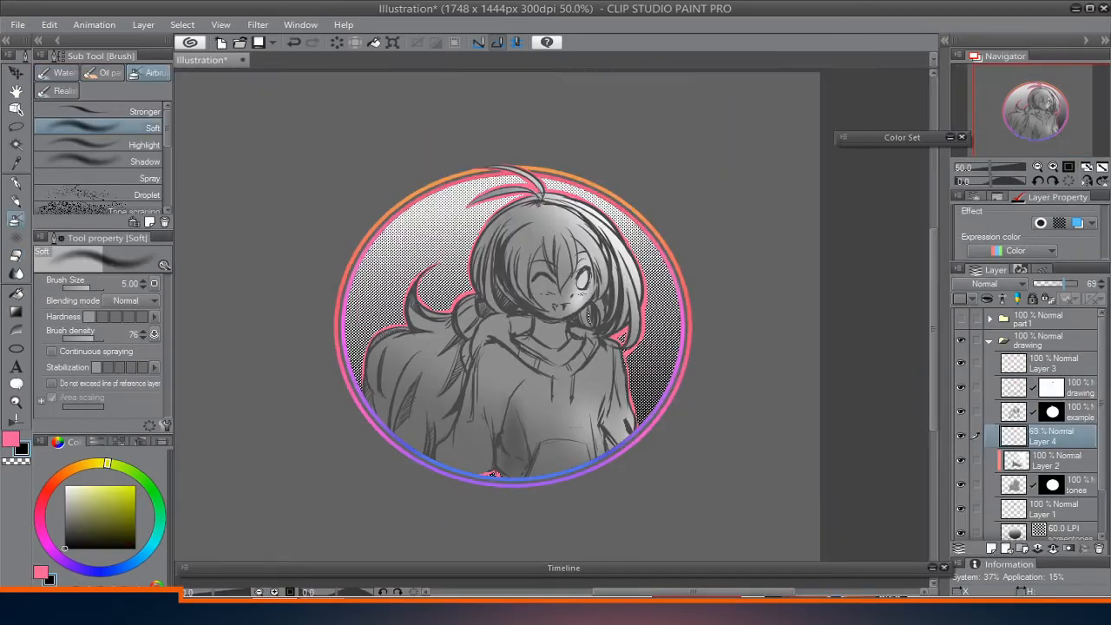
# Shade the character's hair, neck and clothing in black with the Soft airbrush at size 5.00 on Layer 4, with the layer at 31% opacity.
pyautogui.moveTo(462, 393); pyautogui.dragTo(449, 467)
pyautogui.moveTo(536, 414); pyautogui.dragTo(550, 462)
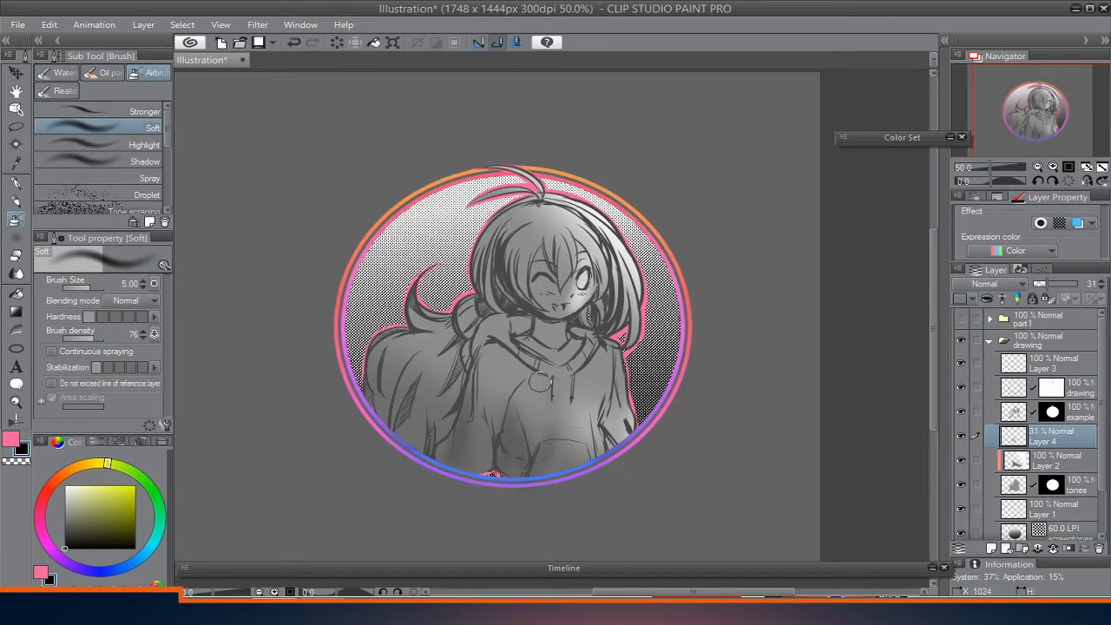
pyautogui.moveTo(453, 333)
pyautogui.mouseDown()
pyautogui.moveTo(394, 417)
pyautogui.moveTo(406, 402)
pyautogui.mouseUp()
pyautogui.hotkey('ctrl', 'z')
pyautogui.moveTo(432, 364)
pyautogui.mouseDown()
pyautogui.moveTo(461, 379)
pyautogui.moveTo(443, 405)
pyautogui.mouseUp()
pyautogui.moveTo(541, 216); pyautogui.dragTo(527, 245)
pyautogui.moveTo(575, 219); pyautogui.dragTo(625, 317)
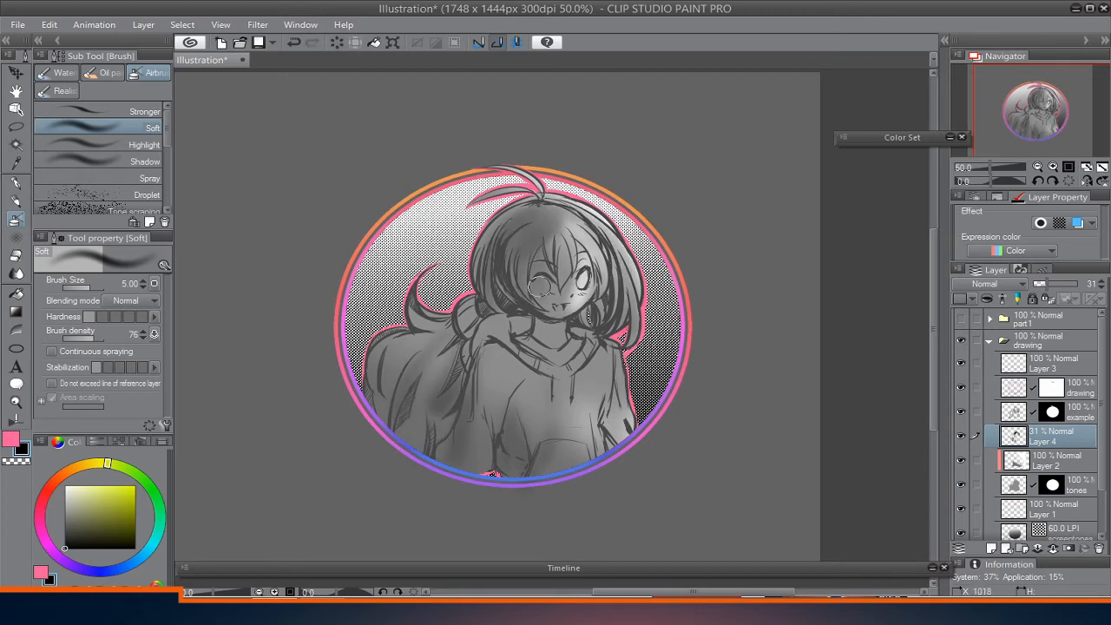
pyautogui.moveTo(539, 354); pyautogui.dragTo(507, 326)
pyautogui.moveTo(381, 395); pyautogui.dragTo(379, 417)
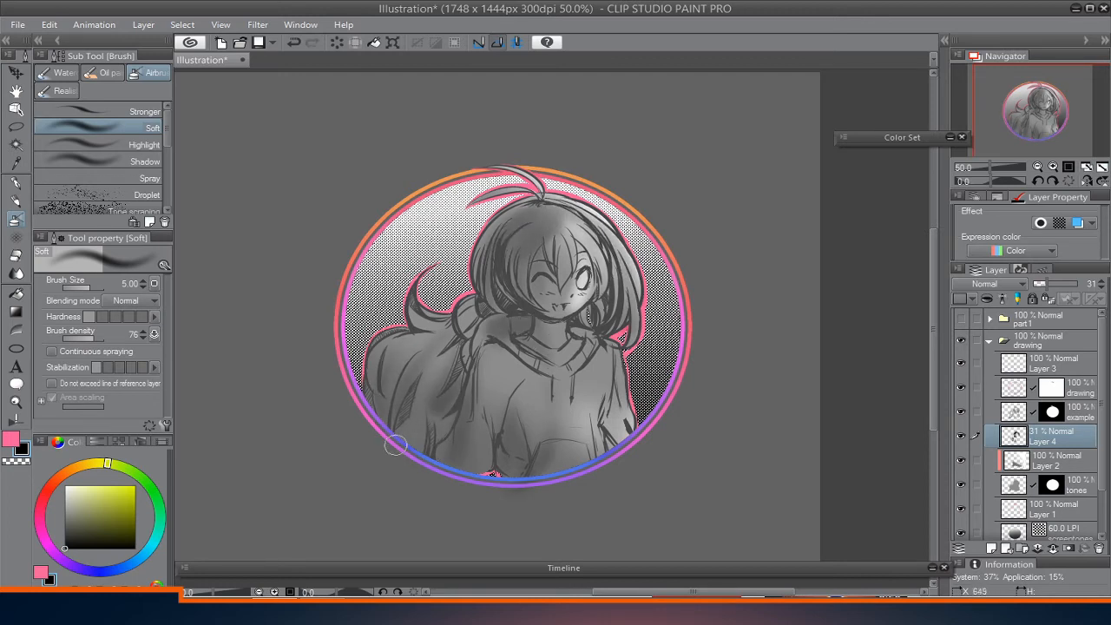
pyautogui.moveTo(425, 373); pyautogui.dragTo(417, 425)
pyautogui.moveTo(411, 329)
pyautogui.mouseDown()
pyautogui.moveTo(403, 343)
pyautogui.moveTo(436, 363)
pyautogui.mouseUp()
# Airbrush soft white highlights over the hoodie and erase the paint spilling below the ring.
pyautogui.click(65, 486)
pyautogui.moveTo(502, 363); pyautogui.dragTo(492, 422)
pyautogui.moveTo(533, 390); pyautogui.dragTo(538, 445)
pyautogui.moveTo(579, 375)
pyautogui.mouseDown()
pyautogui.moveTo(565, 473)
pyautogui.moveTo(586, 448)
pyautogui.mouseUp()
pyautogui.press('e')
pyautogui.moveTo(521, 500); pyautogui.dragTo(571, 497)
pyautogui.press('b')
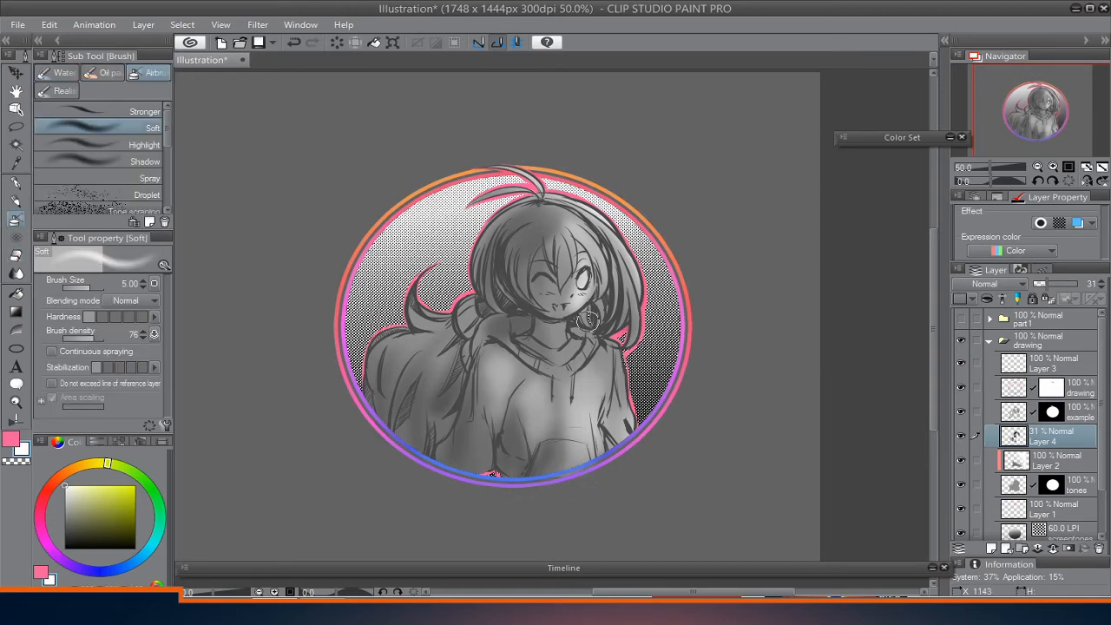
# Add soft white airbrush highlights to the sleeve, face and hair.
pyautogui.moveTo(606, 357); pyautogui.dragTo(608, 415)
pyautogui.moveTo(561, 279); pyautogui.dragTo(550, 303)
pyautogui.moveTo(540, 228); pyautogui.dragTo(524, 257)
pyautogui.moveTo(611, 235); pyautogui.dragTo(600, 270)
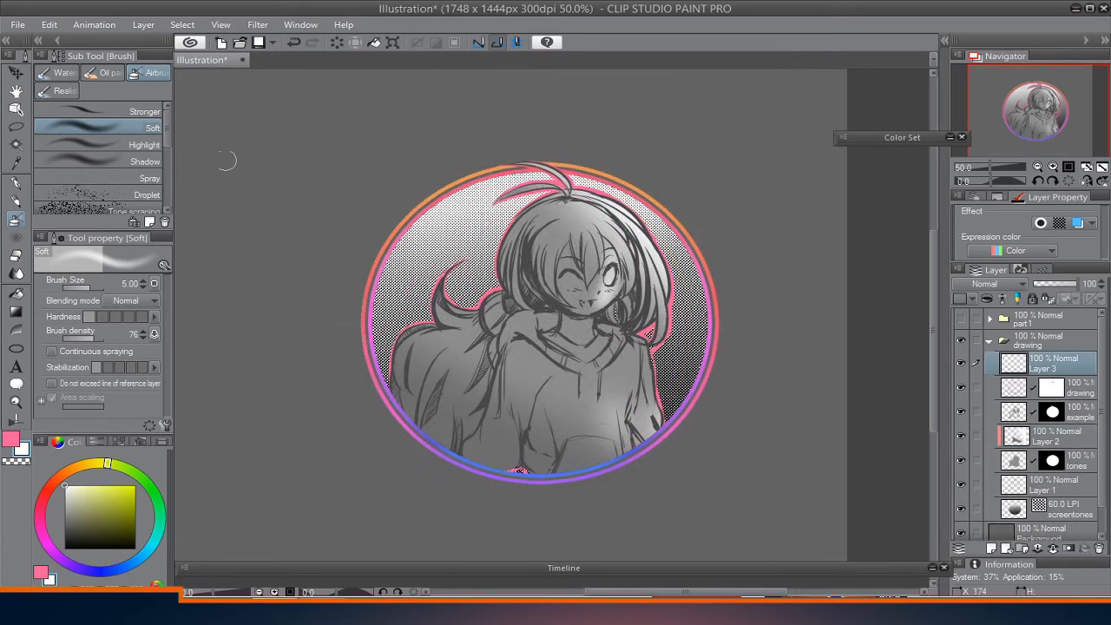
# Create a Gradient map correction layer above Layer 3 and select the gradient's start and end nodes in turn.
pyautogui.click(143, 25)
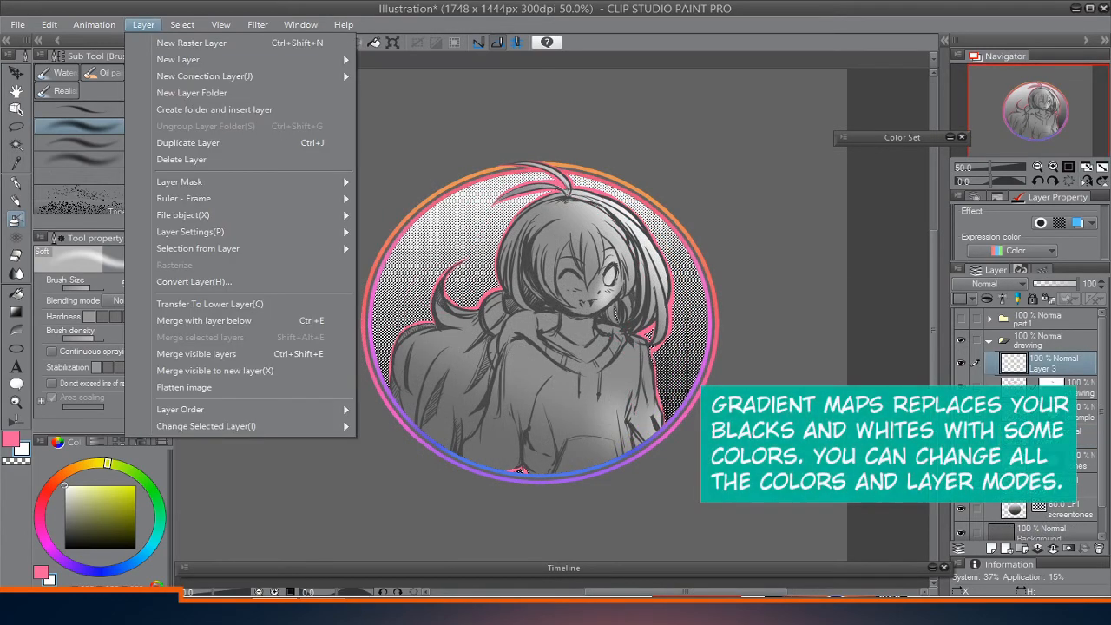
pyautogui.moveTo(338, 77)
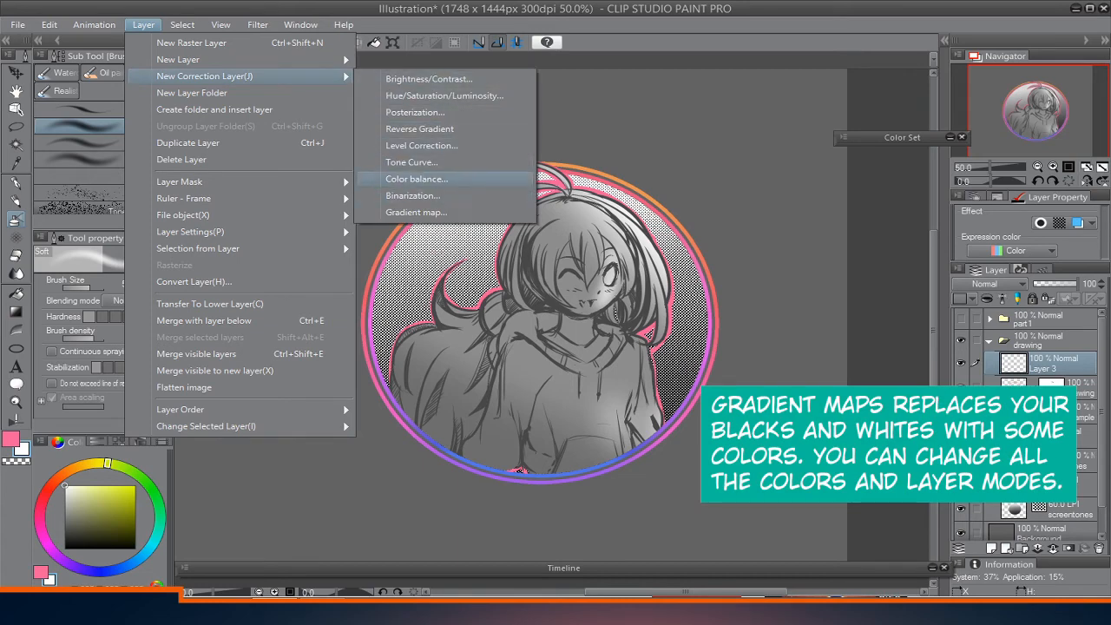
pyautogui.click(416, 212)
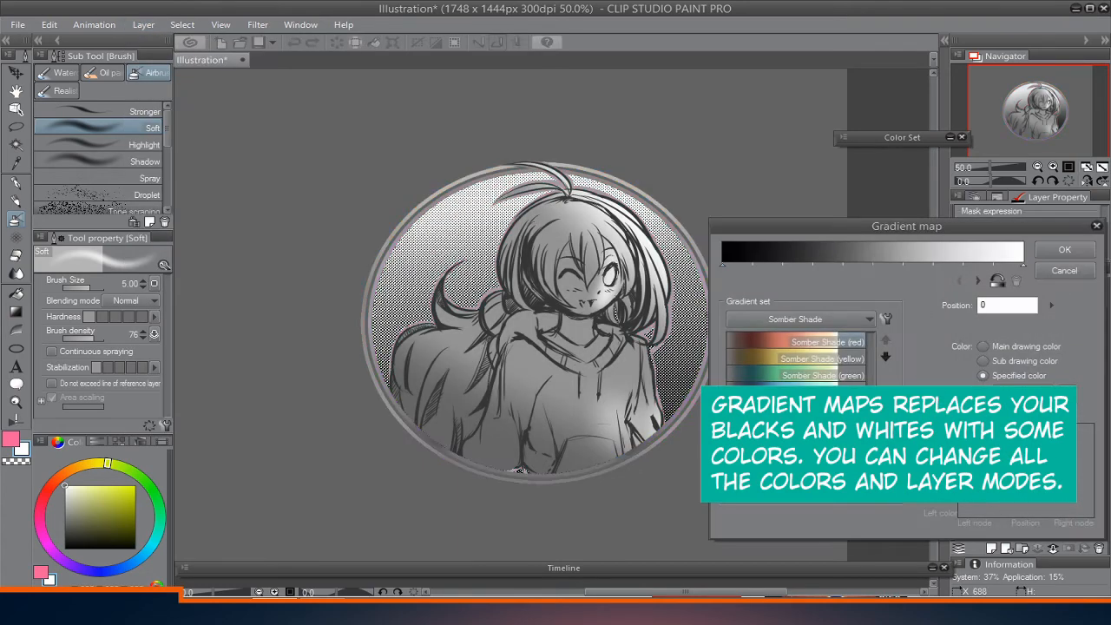
pyautogui.moveTo(906, 226); pyautogui.dragTo(907, 161)
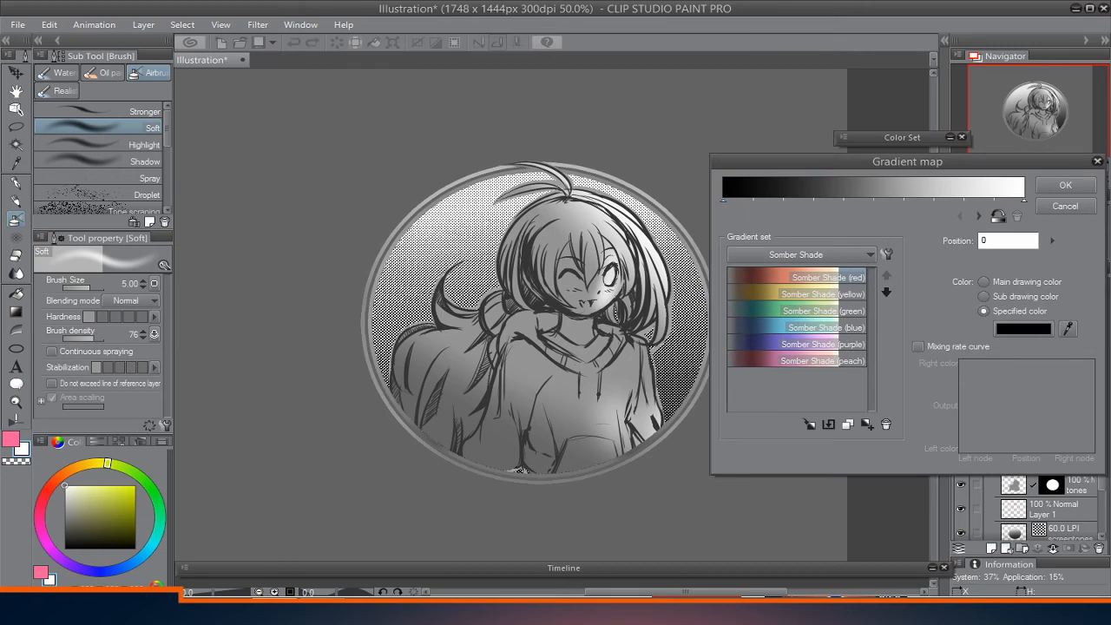
pyautogui.moveTo(723, 201)
pyautogui.mouseDown()
pyautogui.moveTo(778, 201)
pyautogui.moveTo(723, 201)
pyautogui.mouseUp()
pyautogui.moveTo(1025, 201)
pyautogui.mouseDown()
pyautogui.moveTo(966, 201)
pyautogui.moveTo(1024, 200)
pyautogui.mouseUp()
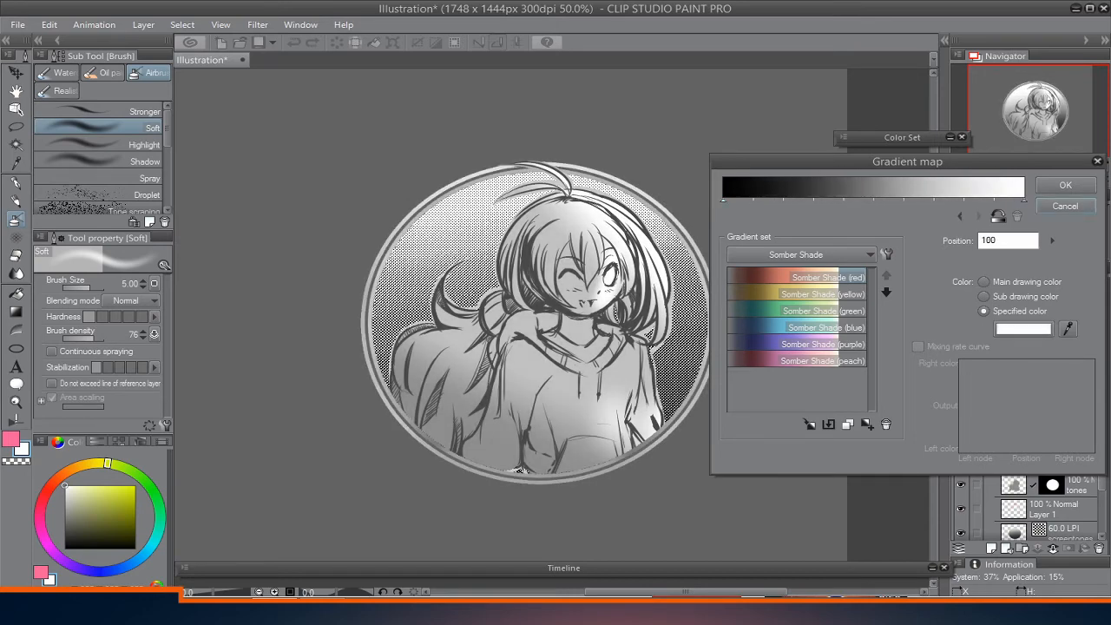
# Compare the red, yellow, peach, green and blue Somber Shade gradients and apply Somber Shade (purple) to the gradient map.
pyautogui.doubleClick(797, 277)
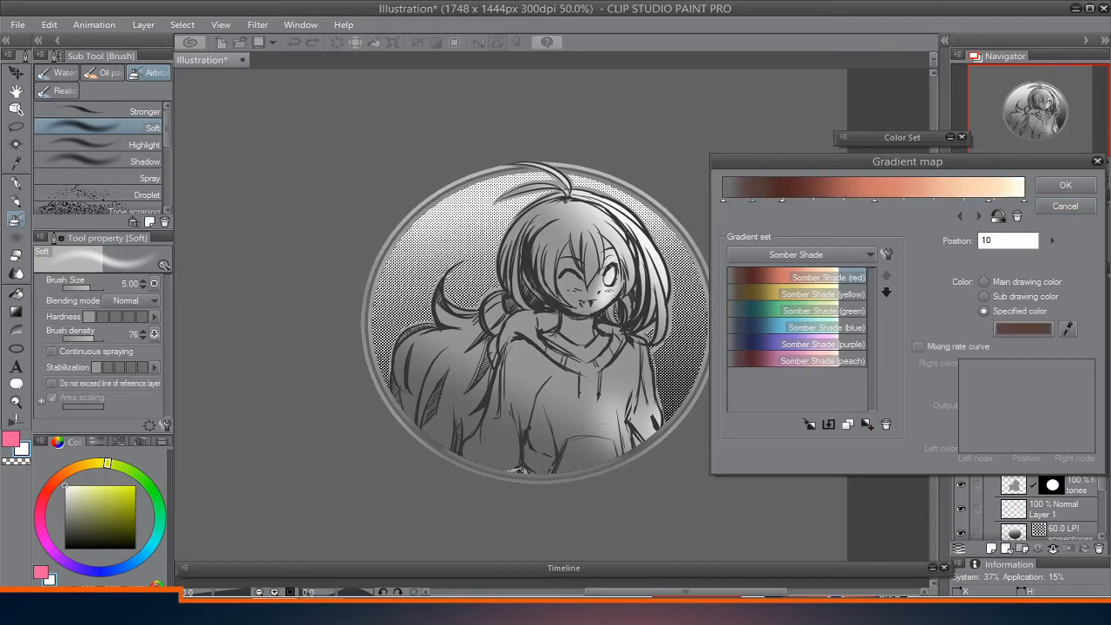
pyautogui.doubleClick(797, 294)
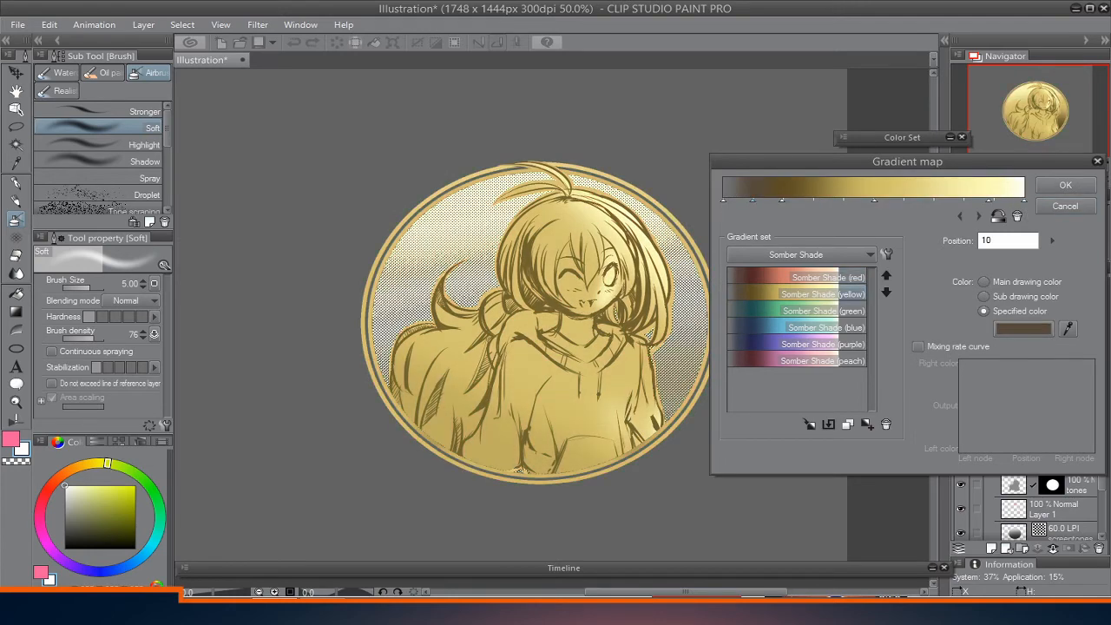
pyautogui.doubleClick(797, 360)
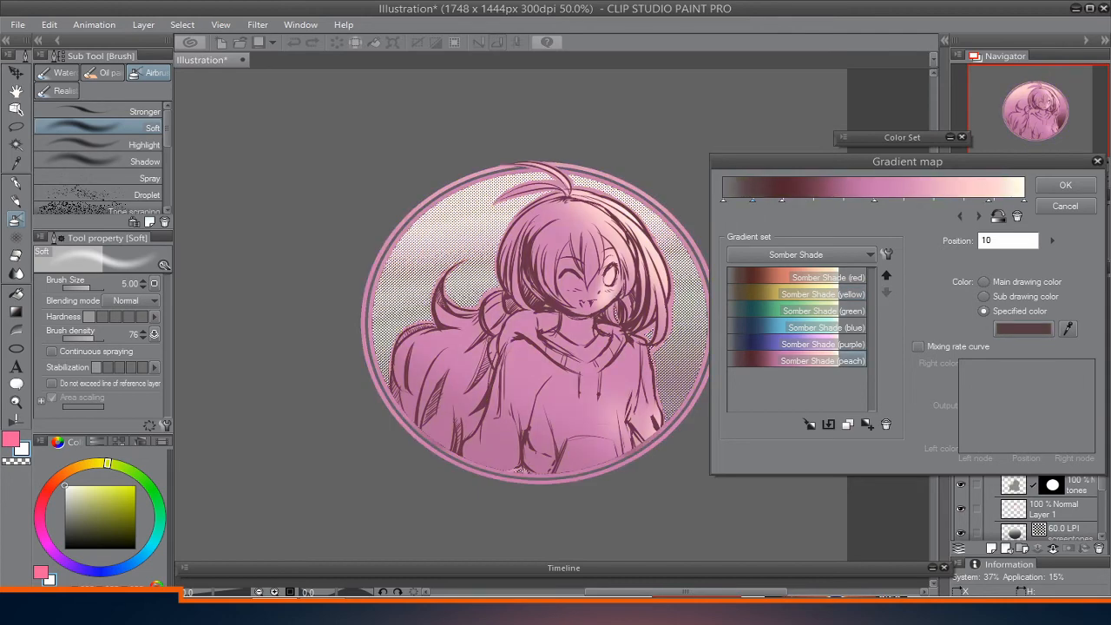
pyautogui.doubleClick(797, 293)
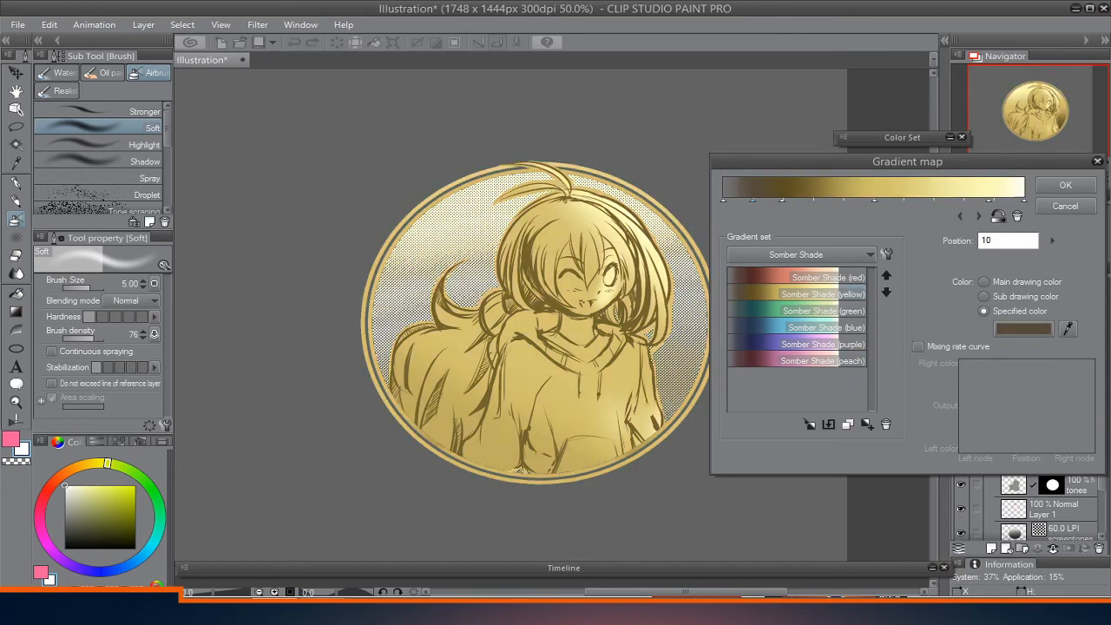
pyautogui.doubleClick(797, 311)
pyautogui.doubleClick(846, 328)
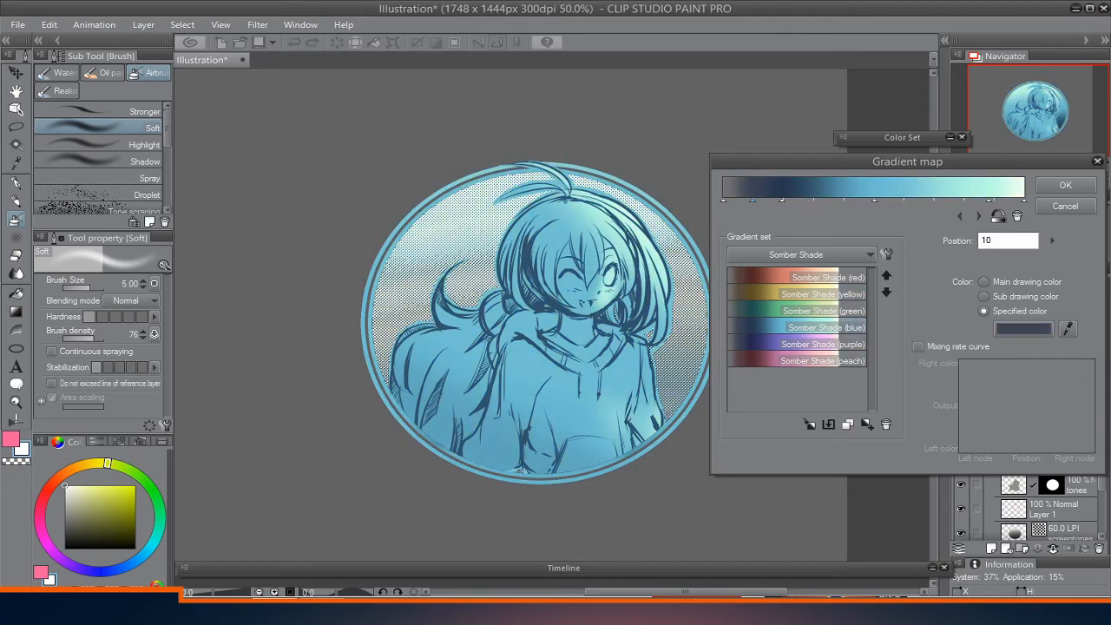
pyautogui.doubleClick(846, 344)
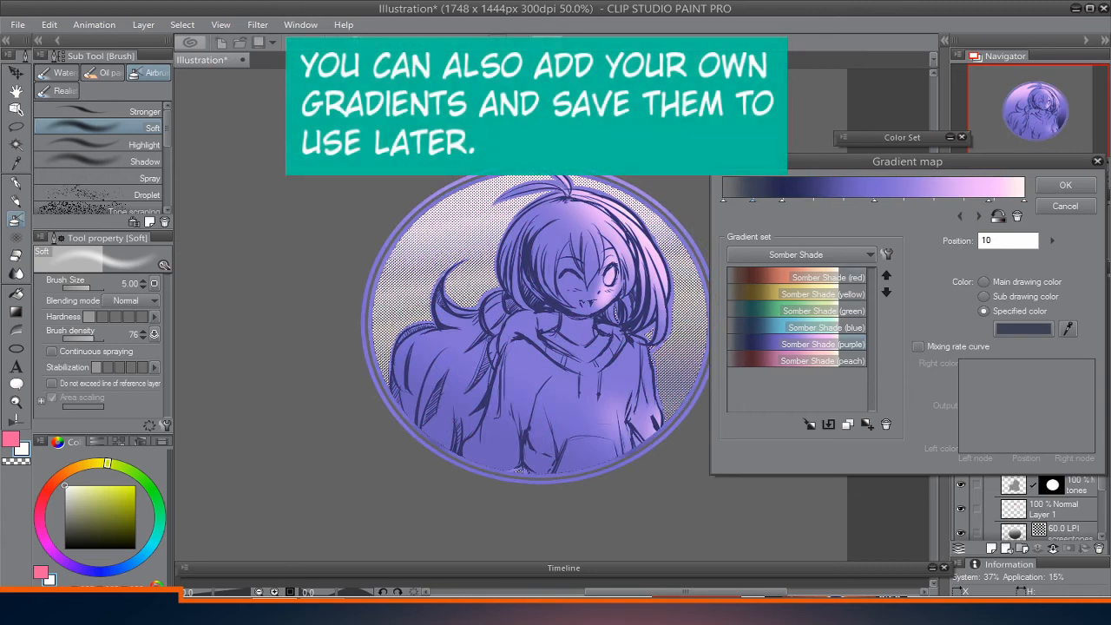
pyautogui.doubleClick(846, 360)
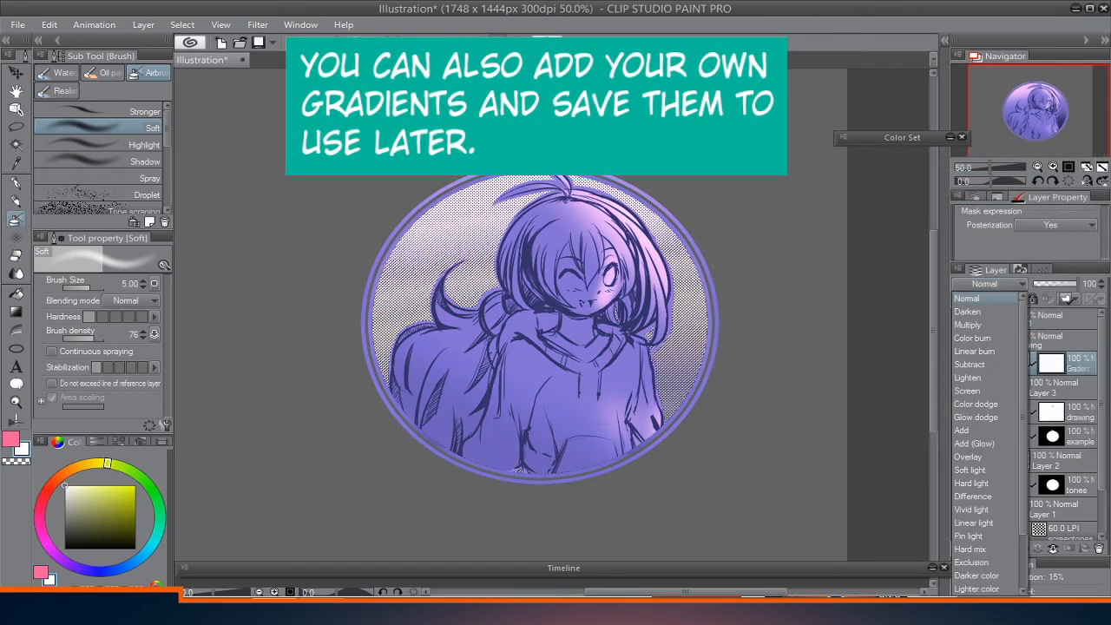
# Try the Multiply, Overlay and Color blending modes on the gradient map layer, return it to Normal and lower its opacity.
pyautogui.click(968, 325)
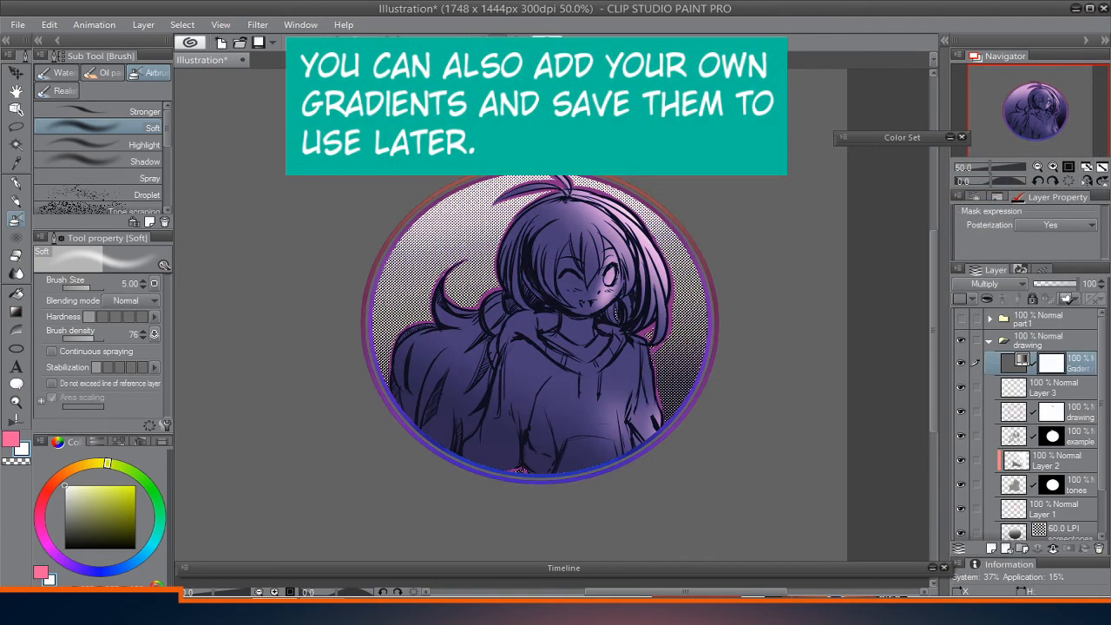
pyautogui.click(988, 284)
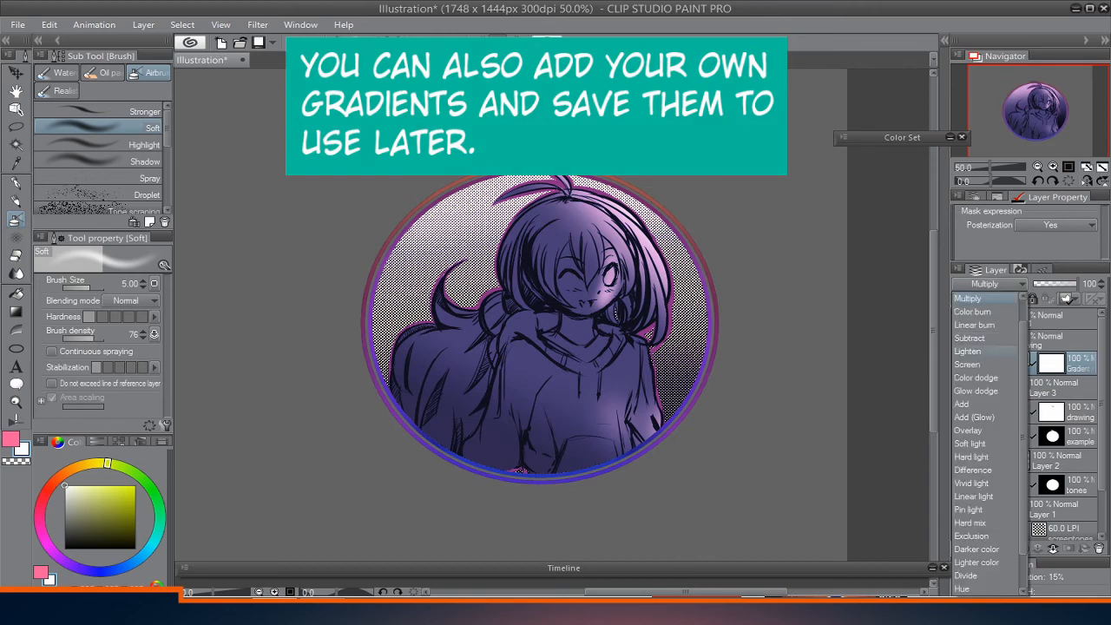
pyautogui.click(968, 429)
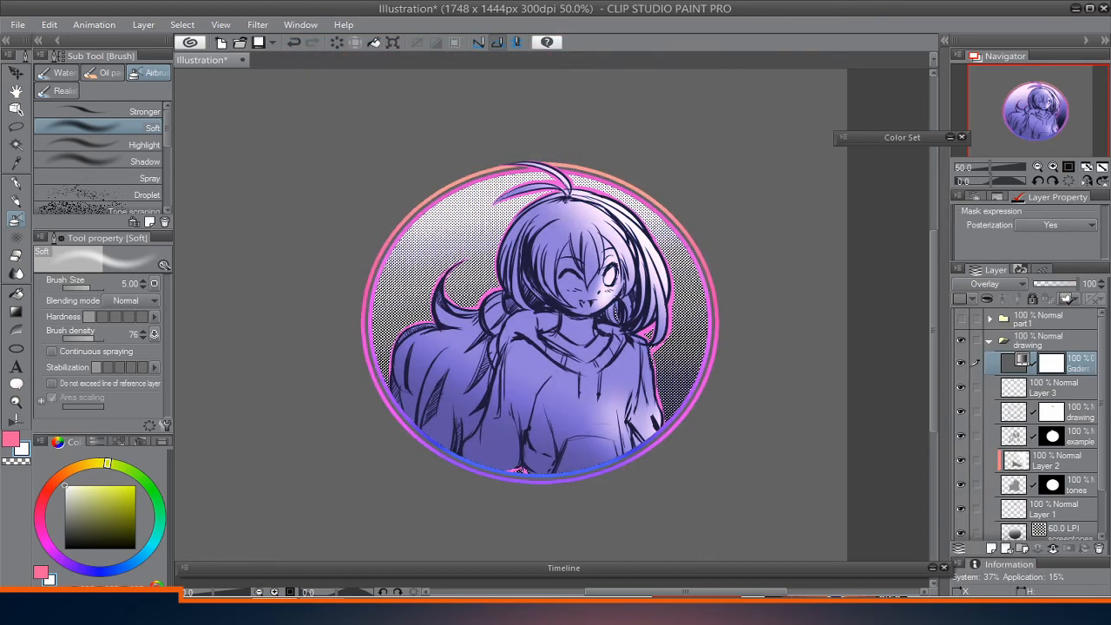
pyautogui.click(988, 284)
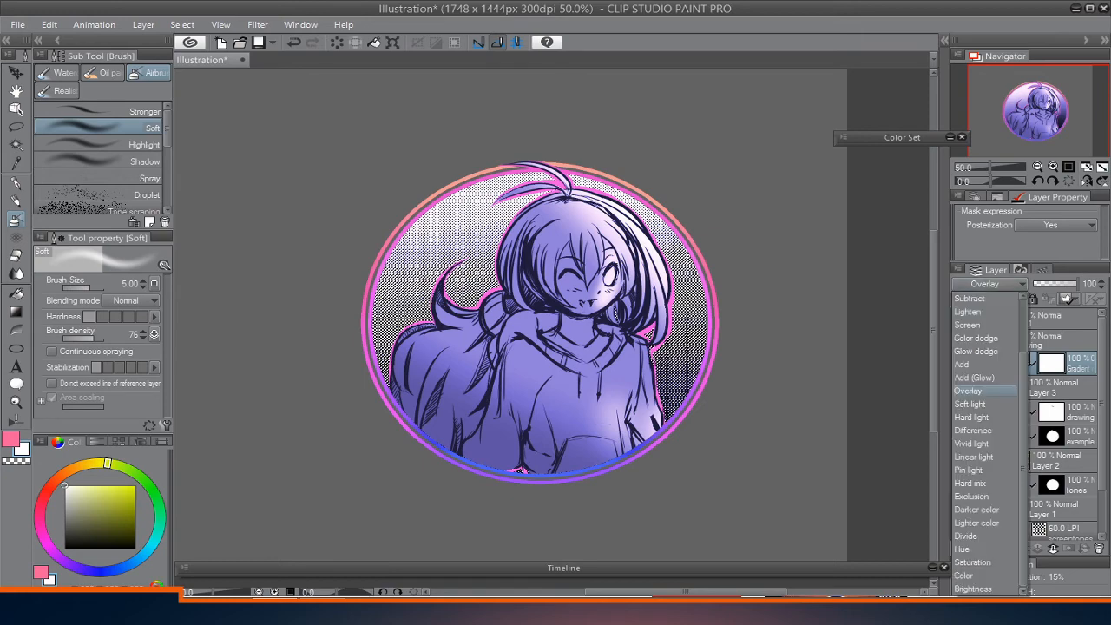
pyautogui.click(966, 575)
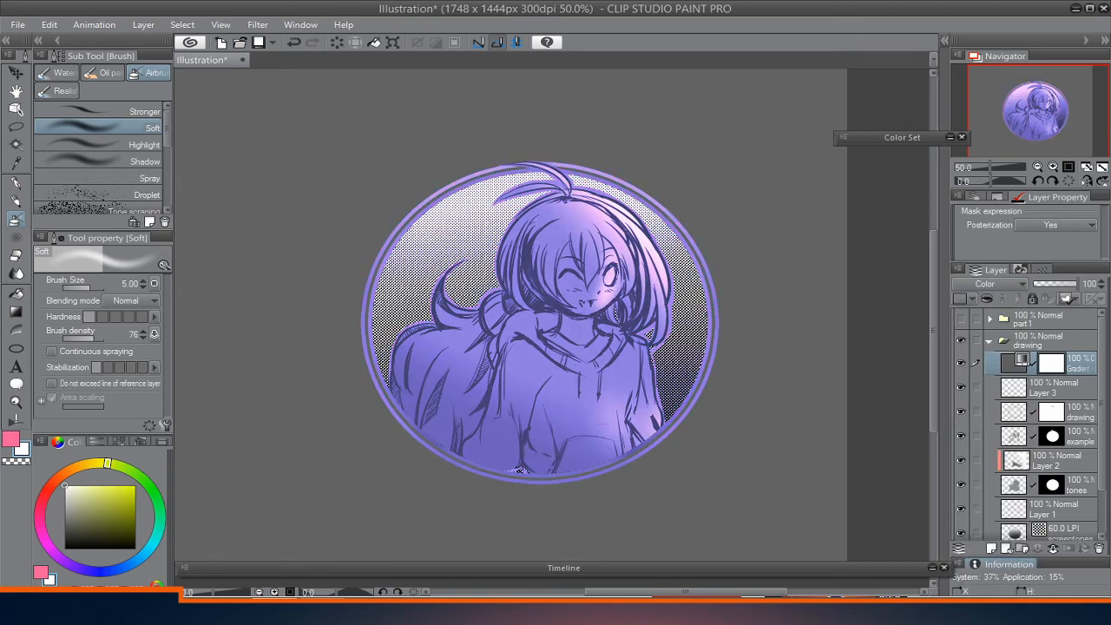
pyautogui.click(988, 284)
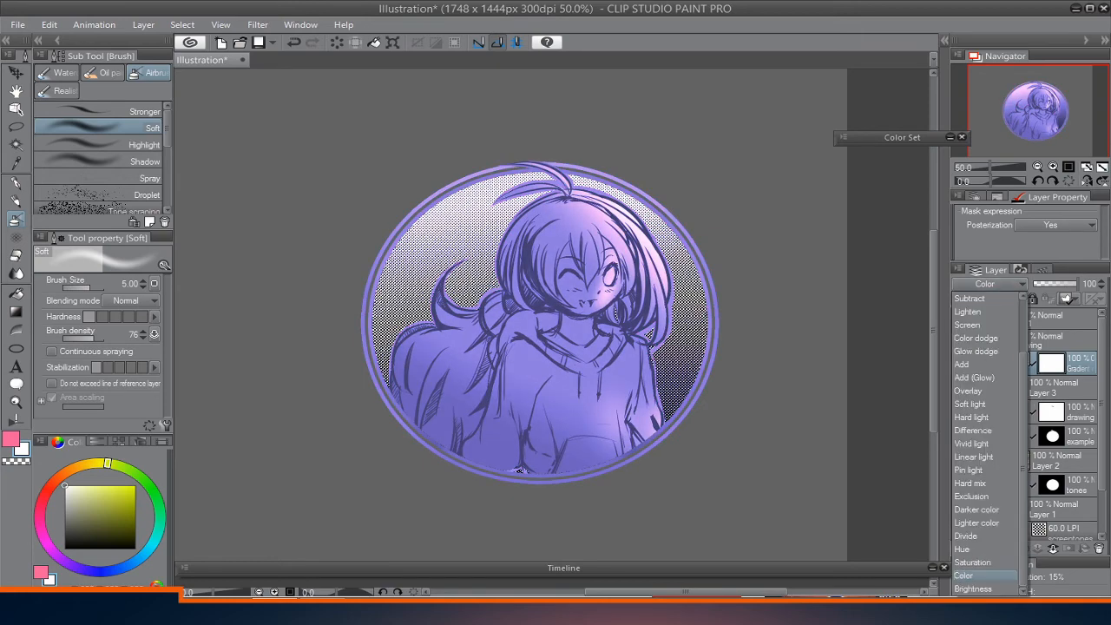
pyautogui.moveTo(1022, 399); pyautogui.dragTo(1023, 347)
pyautogui.click(968, 298)
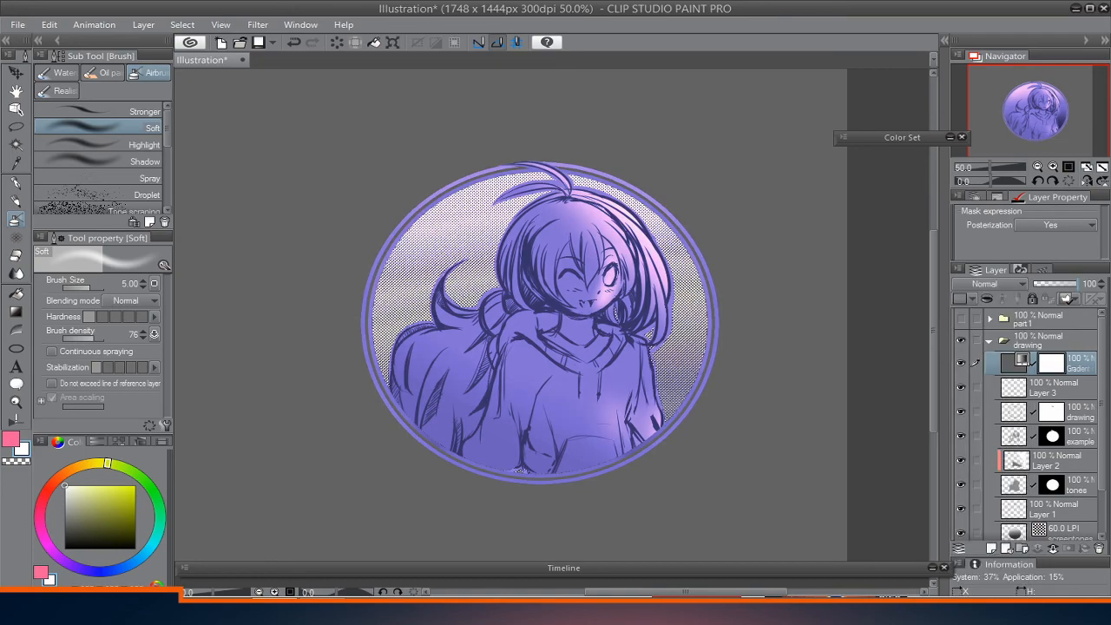
pyautogui.moveTo(1070, 284); pyautogui.dragTo(1040, 284)
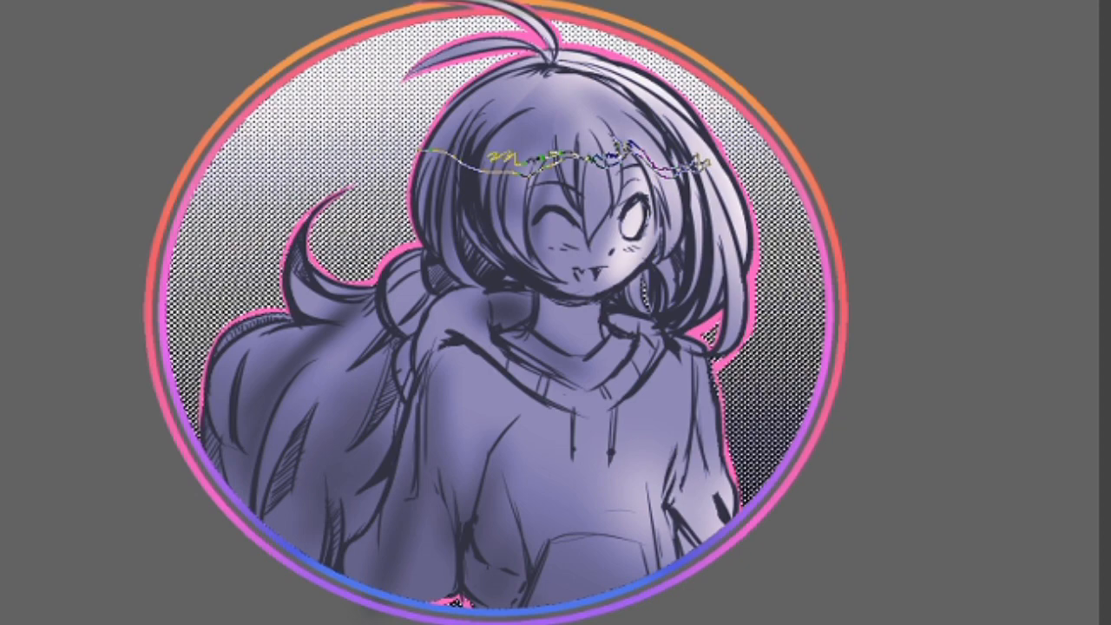
# Fill a jagged freehand selection across the hair with white as a shine highlight and deselect it.
pyautogui.moveTo(488, 157)
pyautogui.mouseDown()
pyautogui.moveTo(441, 139)
pyautogui.moveTo(421, 148)
pyautogui.mouseUp()
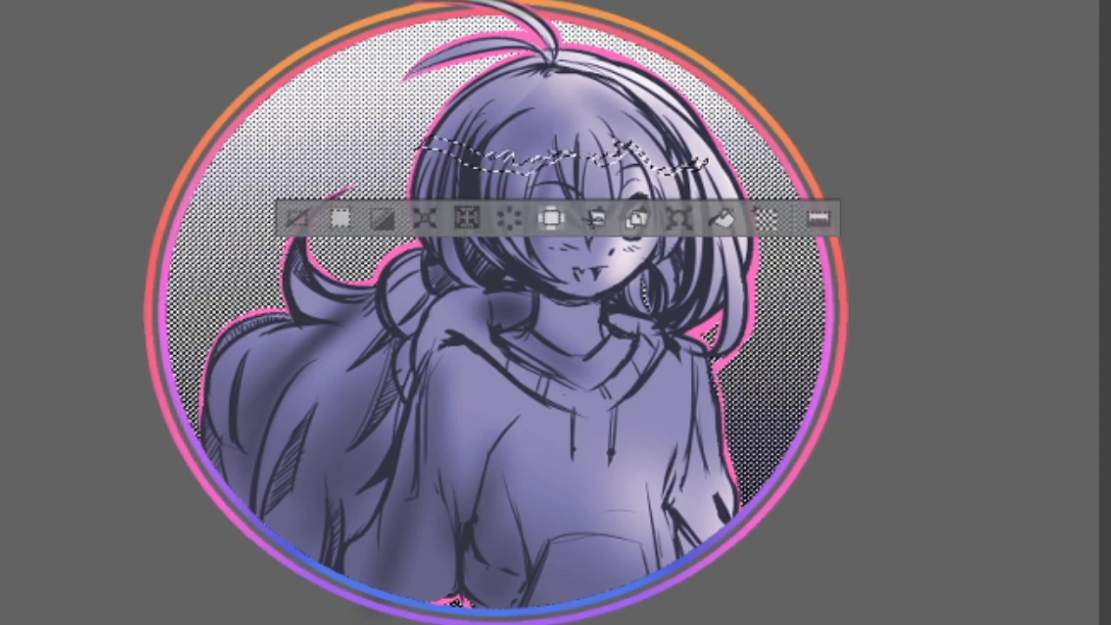
pyautogui.hotkey('alt', 'Delete')
pyautogui.hotkey('ctrl', 'd')
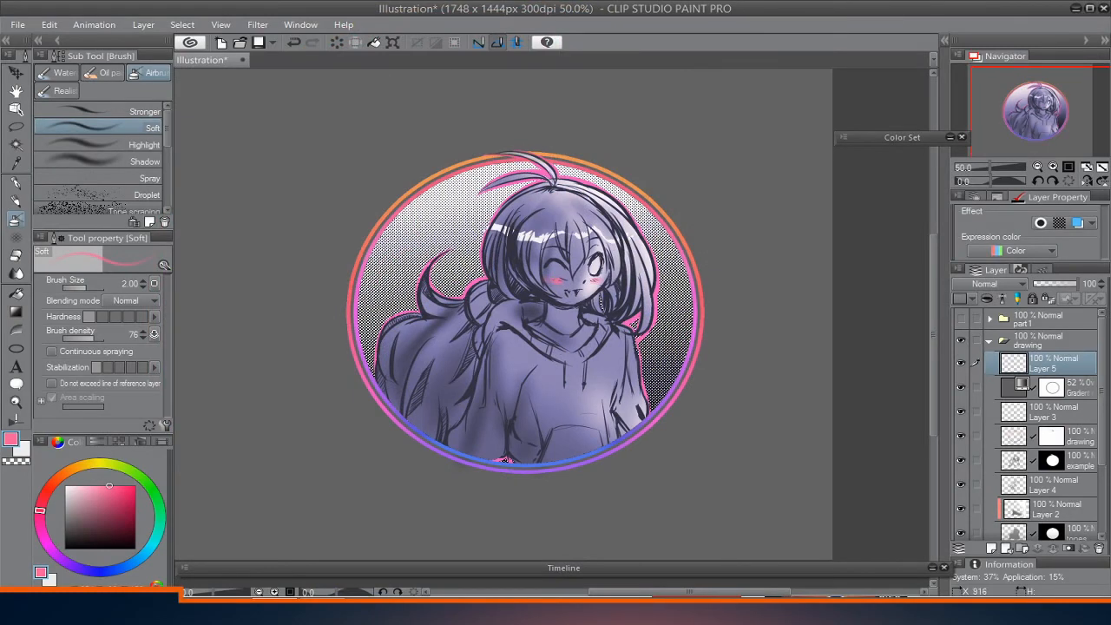
# Undo the last blush stroke and airbrush a soft pink blush across the cheeks and nose, with Layer 5 at 52% opacity.
pyautogui.hotkey('ctrl', 'z')
pyautogui.moveTo(554, 280); pyautogui.dragTo(599, 278)
pyautogui.click(1056, 284)
pyautogui.moveTo(577, 281); pyautogui.dragTo(587, 278)
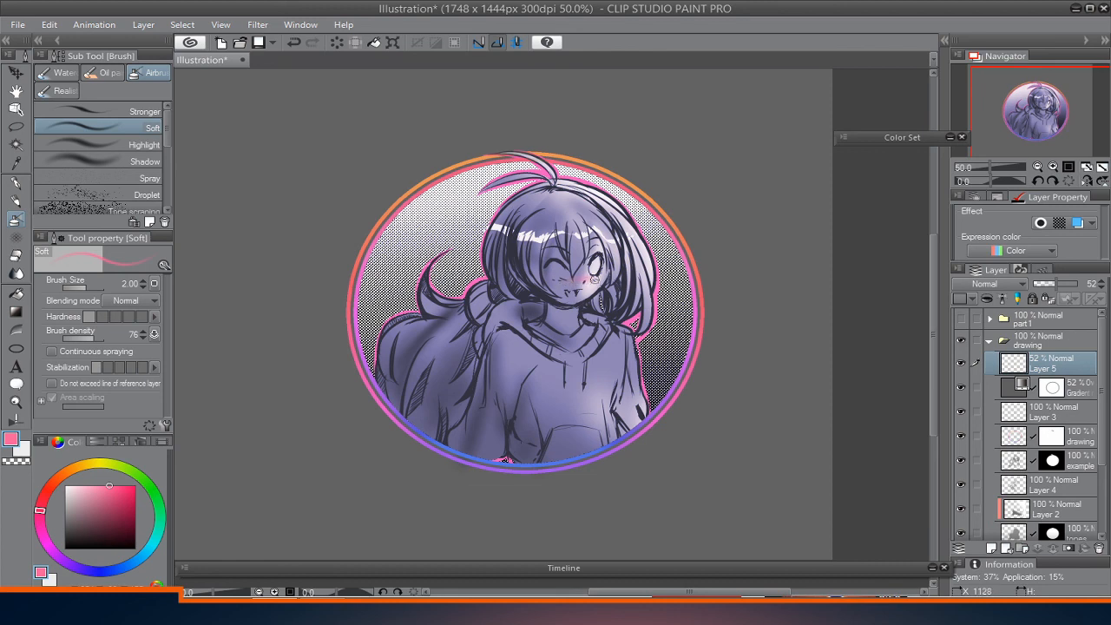